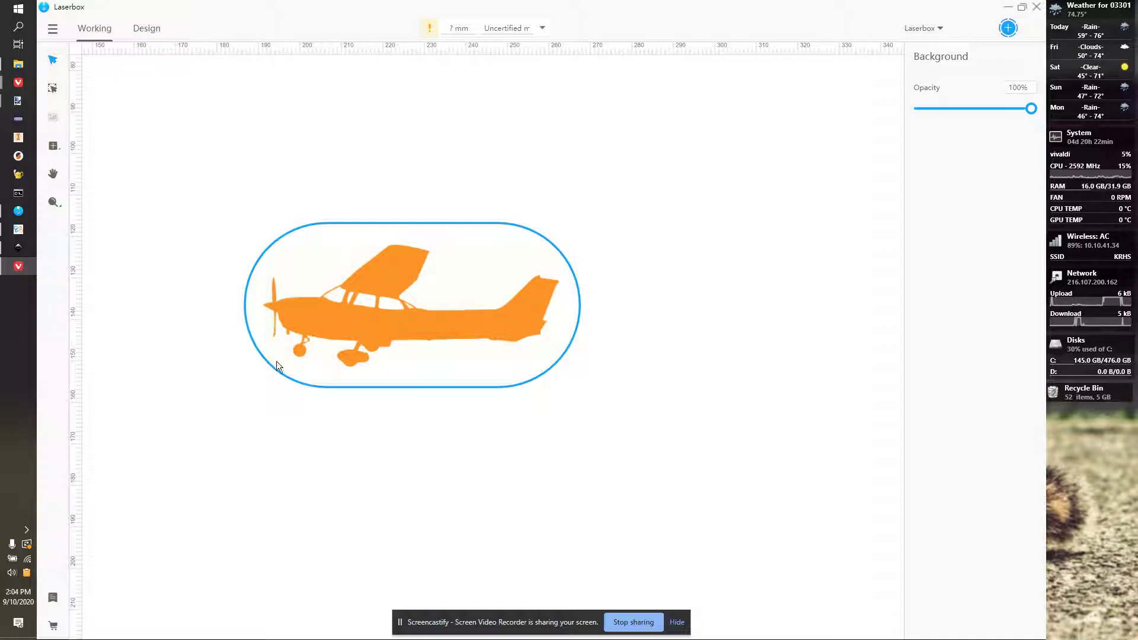
- Delete the rounded-rectangle outline from the Laserbox design, then switch to the Inkscape window
click(498, 387)
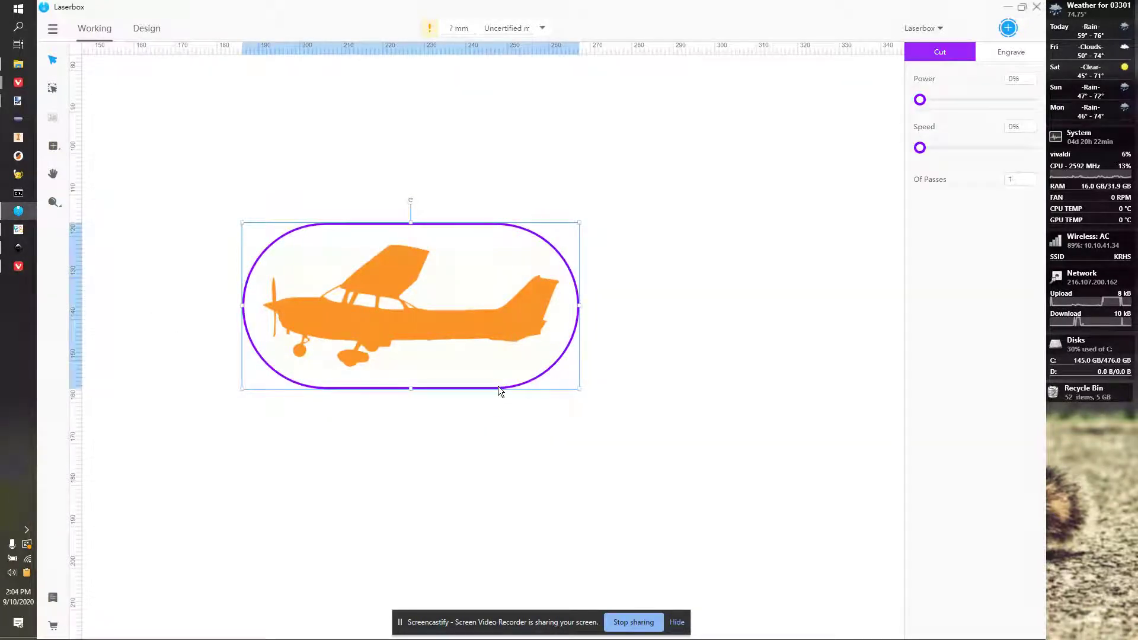
key(Delete)
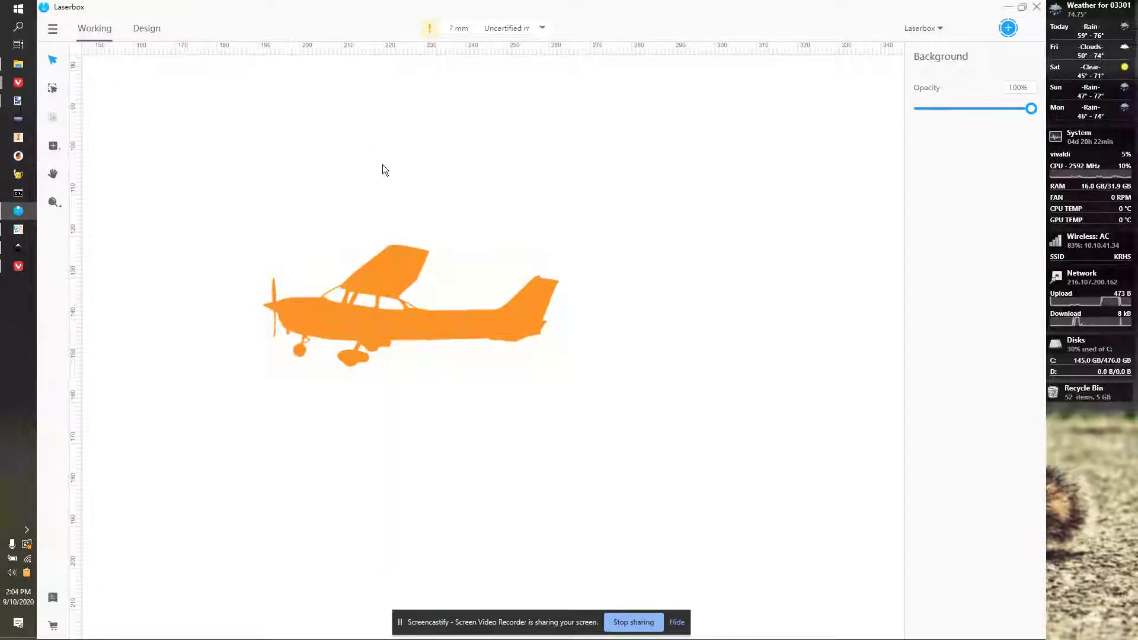
key(alt+Tab)
key(alt+Tab)
key(alt+Tab)
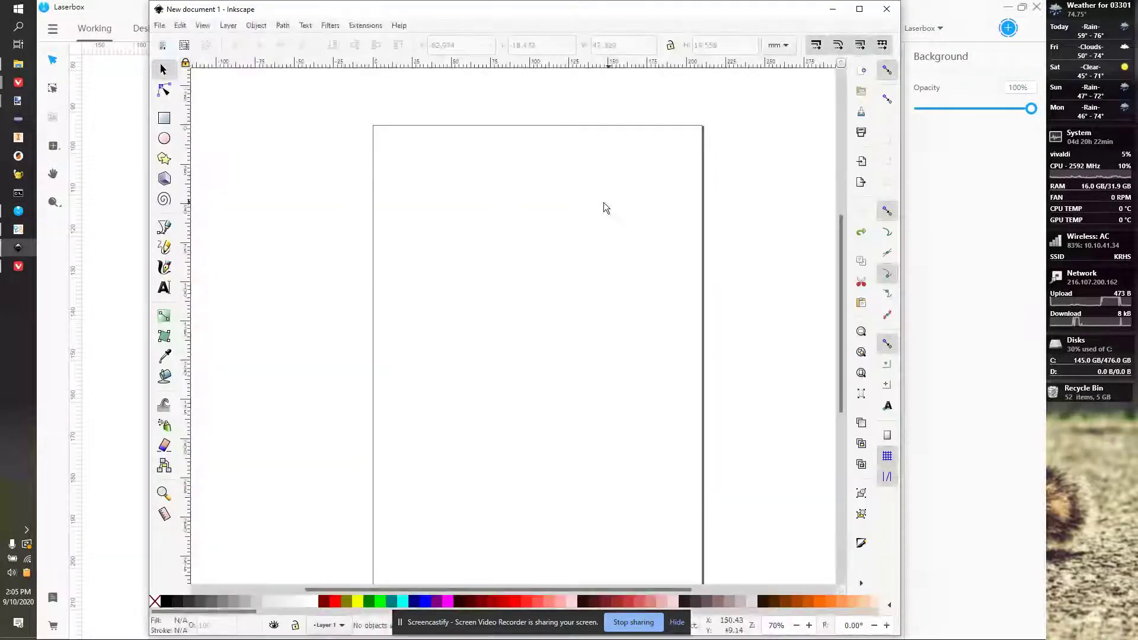
- Import the small-plane-03 JPEG into the document as an embedded image
click(159, 26)
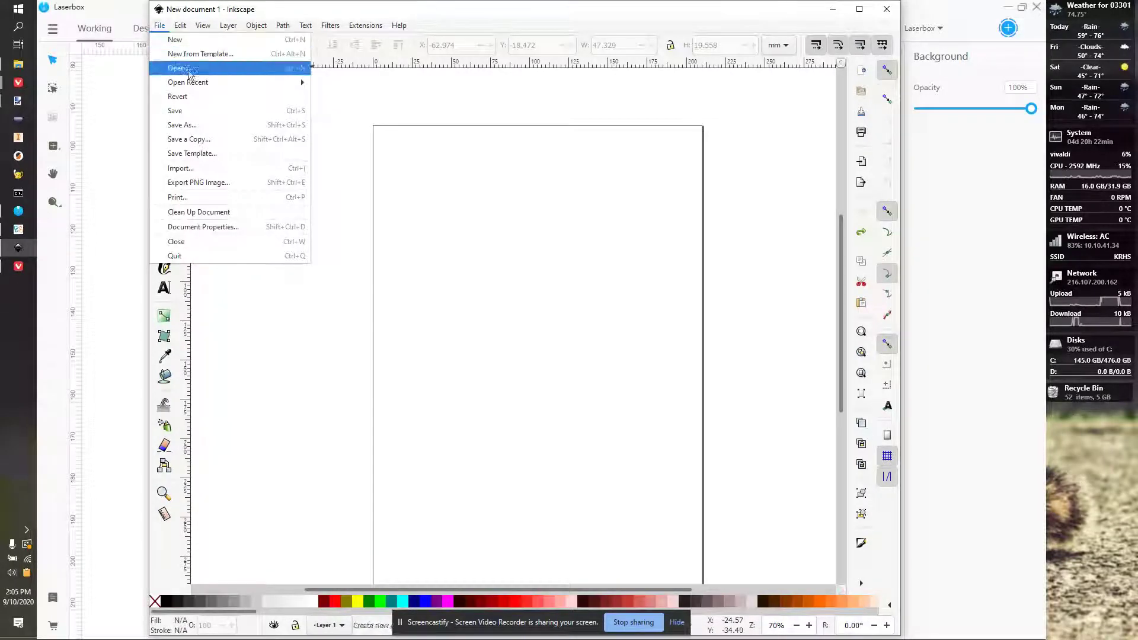
click(225, 170)
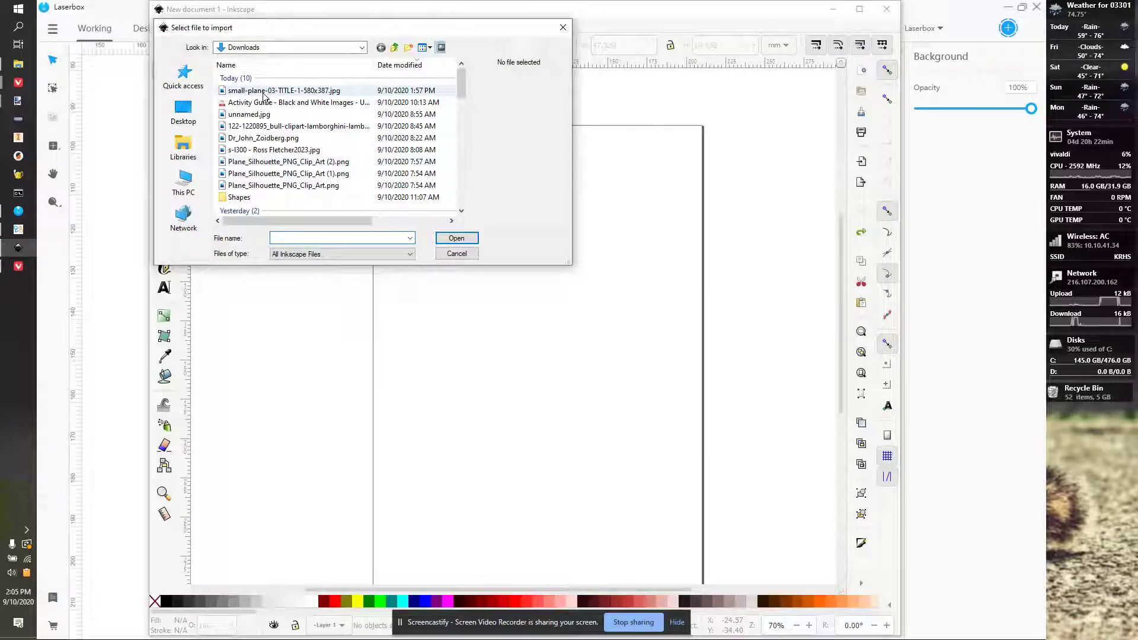
click(459, 238)
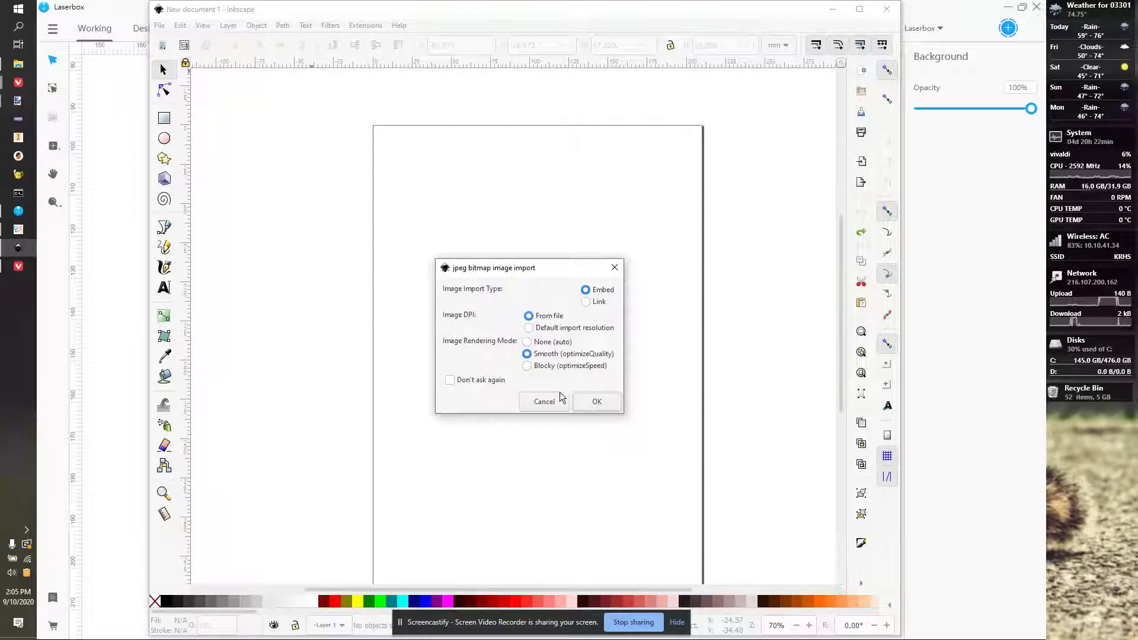
click(616, 403)
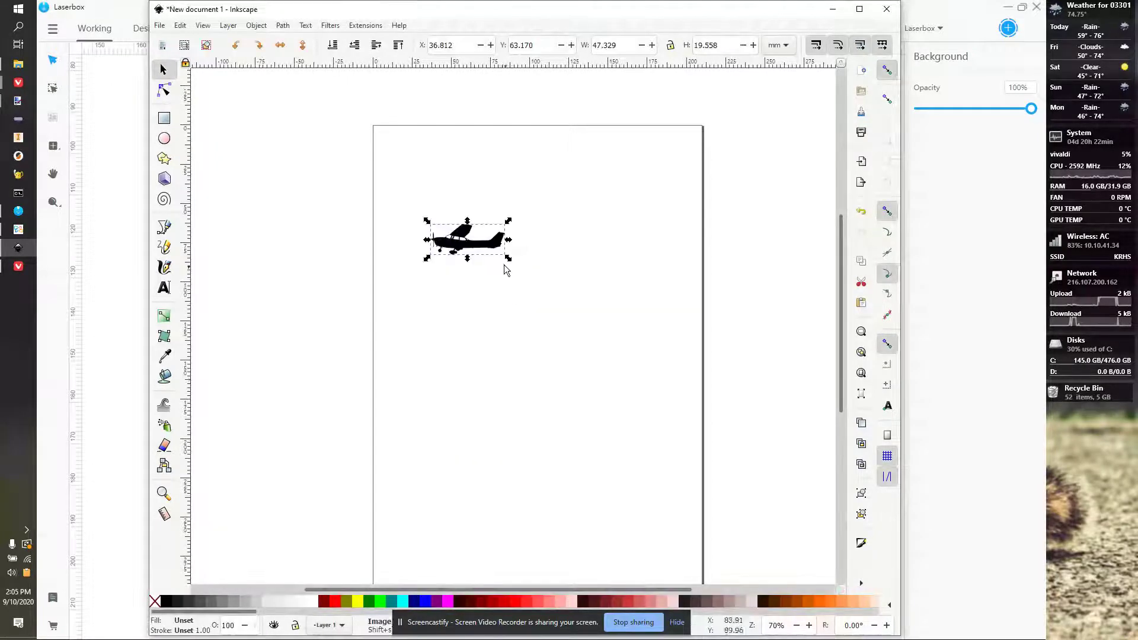
- Zoom in and drag the plane image right and down into position on the page
scroll(498, 285, up, 3)
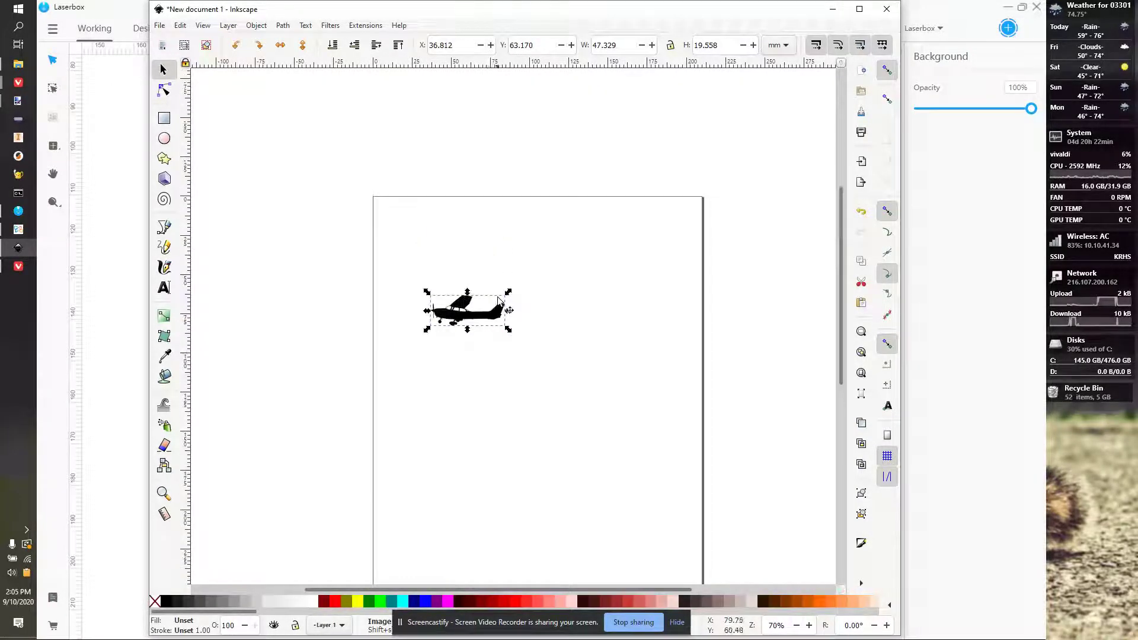
scroll(497, 300, up, 4)
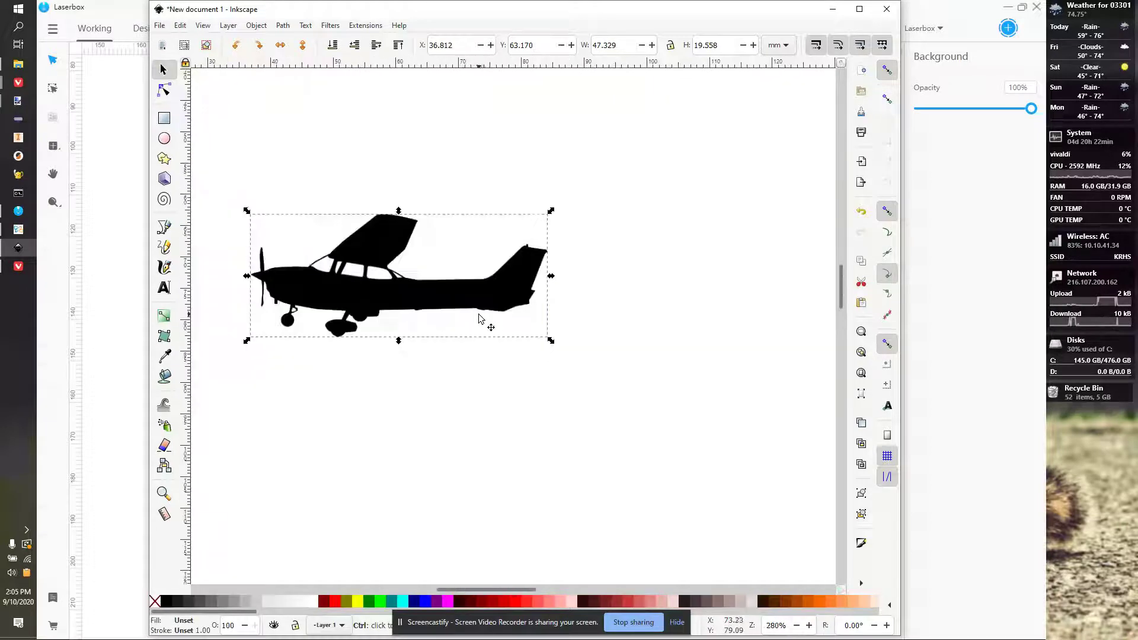
drag(409, 316, 469, 338)
scroll(471, 330, up, 1)
click(521, 398)
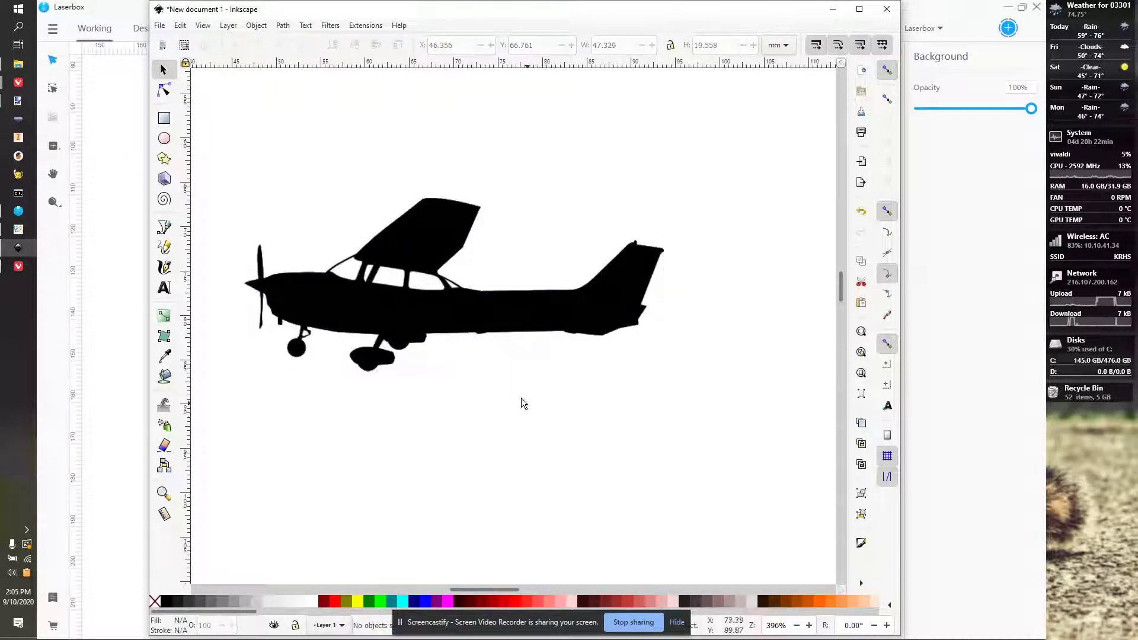
click(521, 338)
right_click(472, 327)
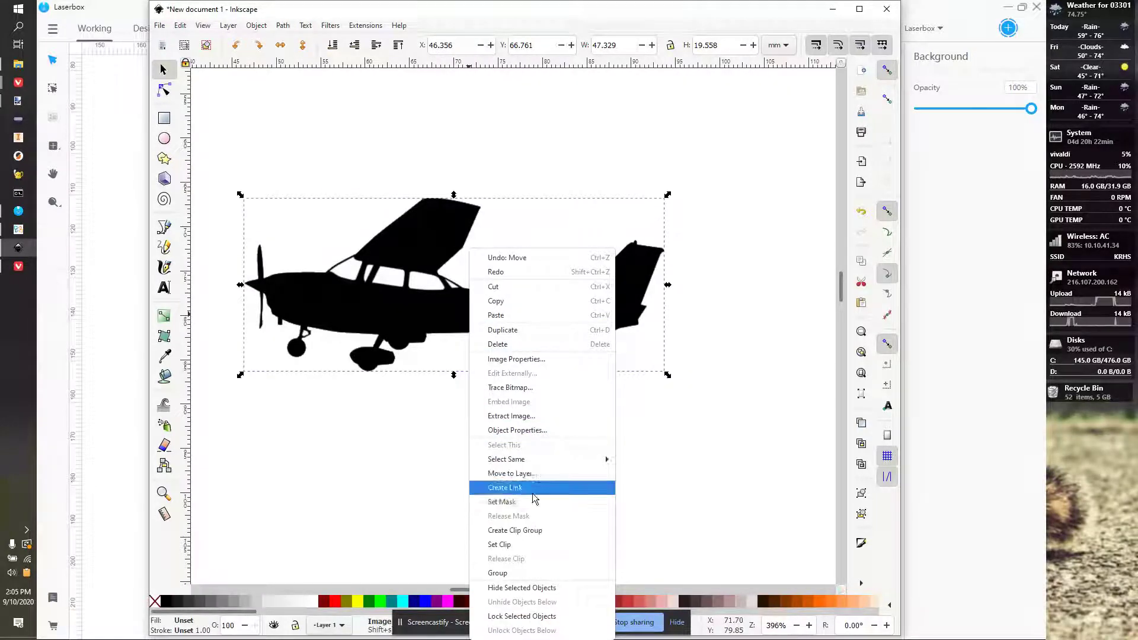
- Bring up the Trace Bitmap window, then enlarge it and move it up and right over the canvas
click(529, 388)
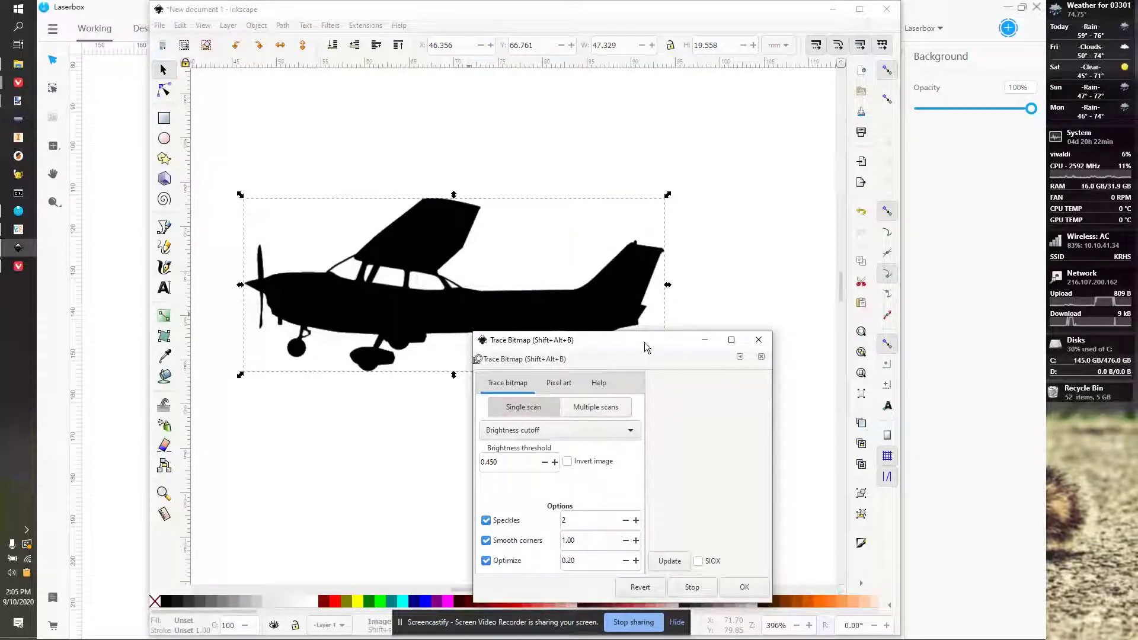
drag(645, 343, 639, 184)
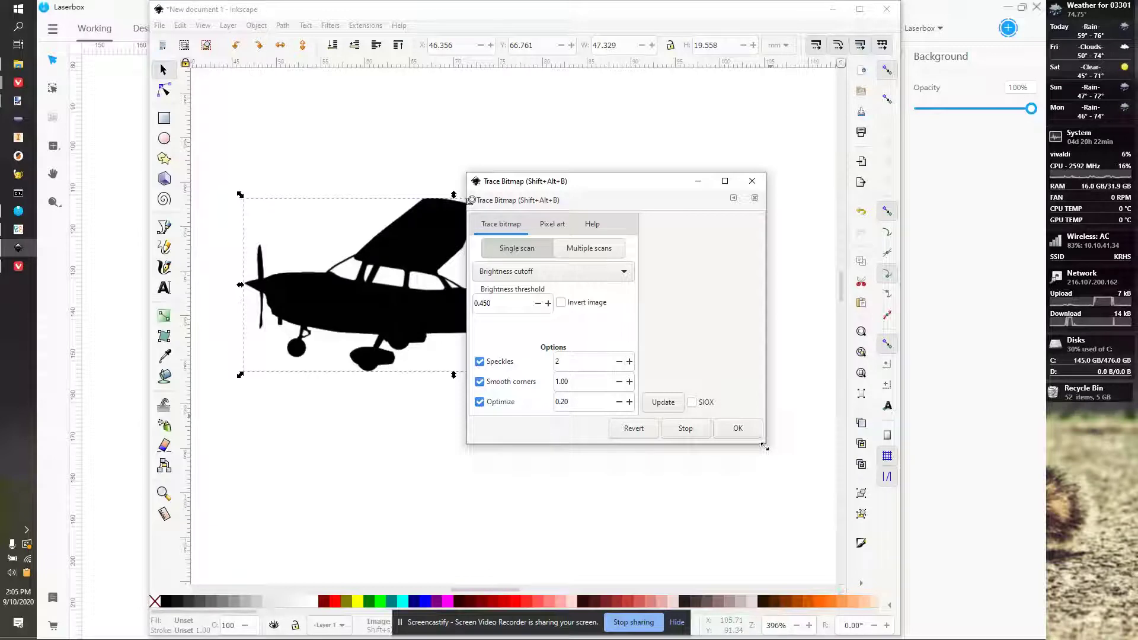
mouse_move(764, 447)
mouse_down()
mouse_move(846, 482)
mouse_move(884, 548)
mouse_up()
drag(683, 181, 773, 70)
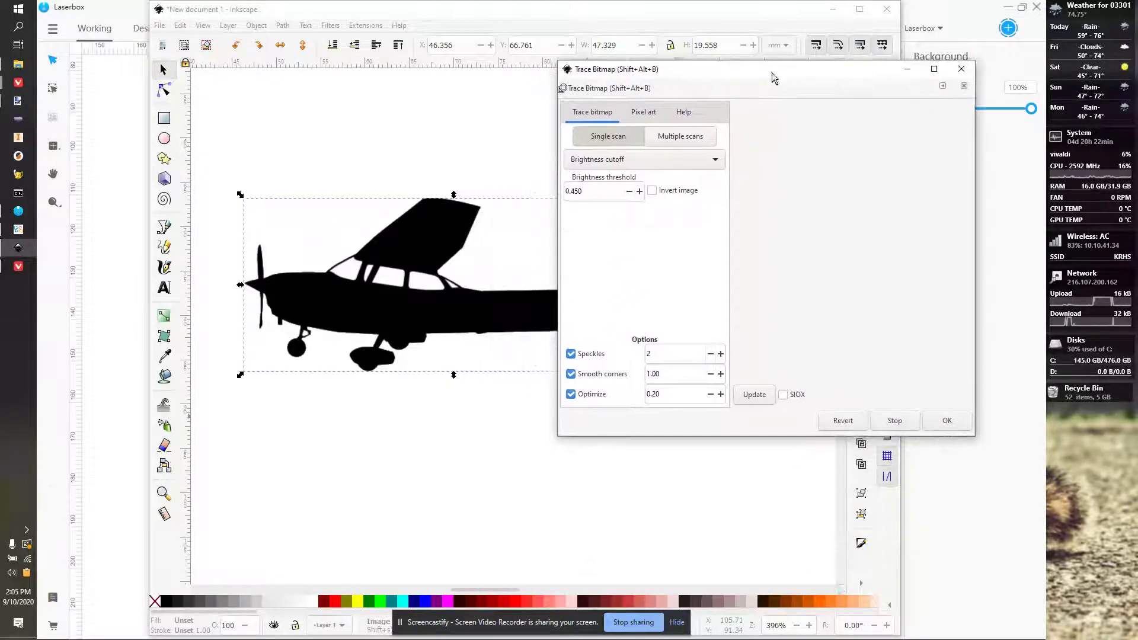
- Preview the plane traced with Edge detection, Color quantization and Autotrace modes
click(623, 163)
click(621, 174)
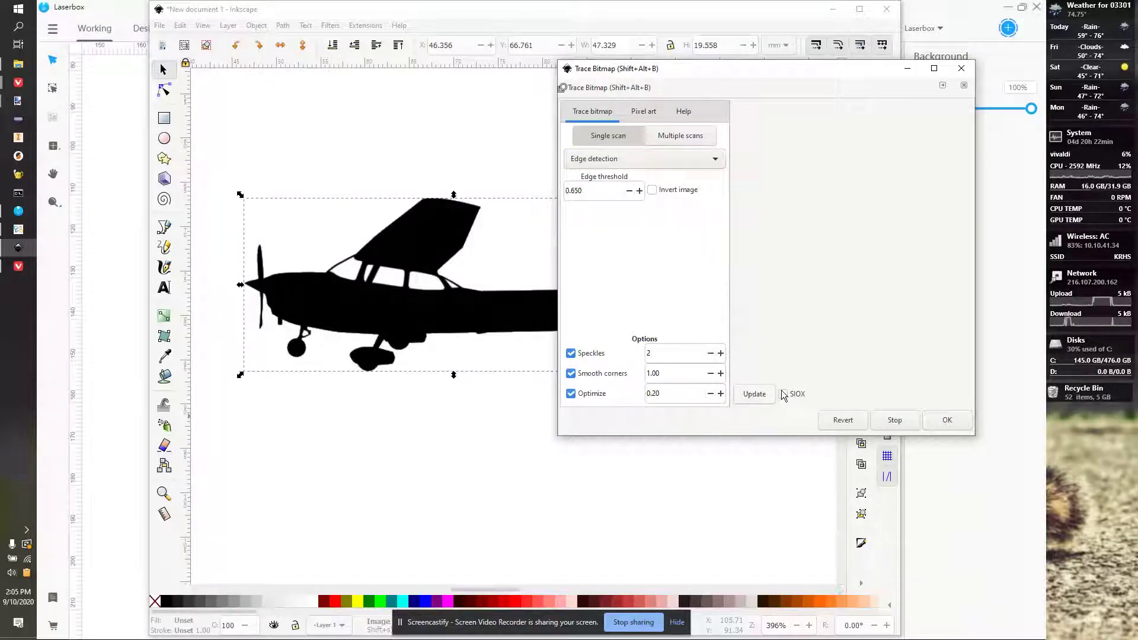
click(753, 393)
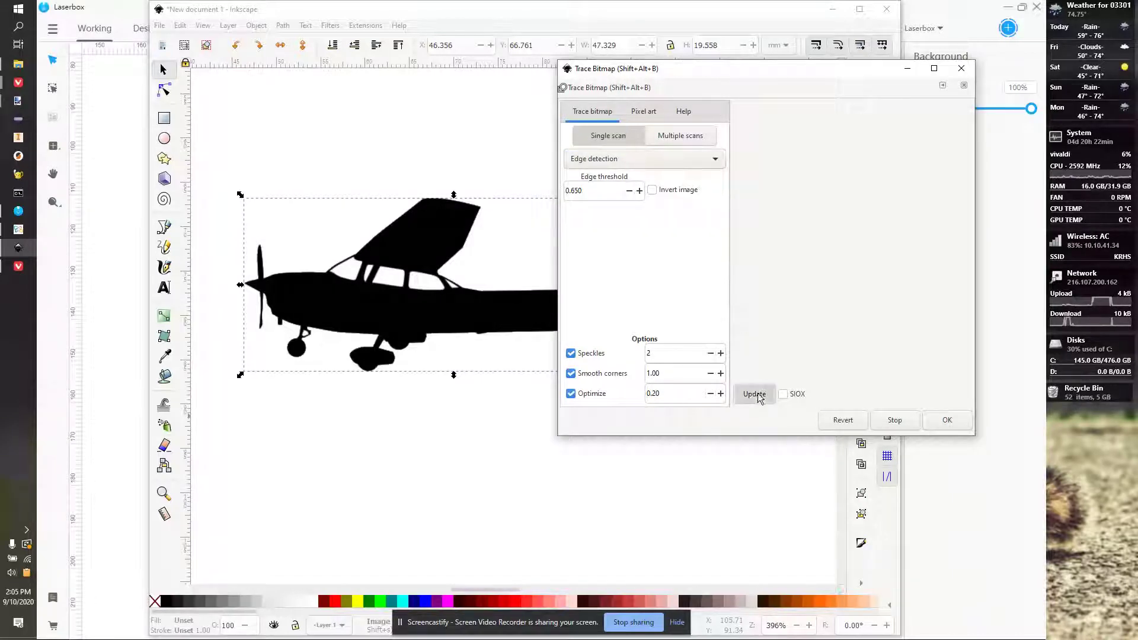
click(654, 162)
click(640, 179)
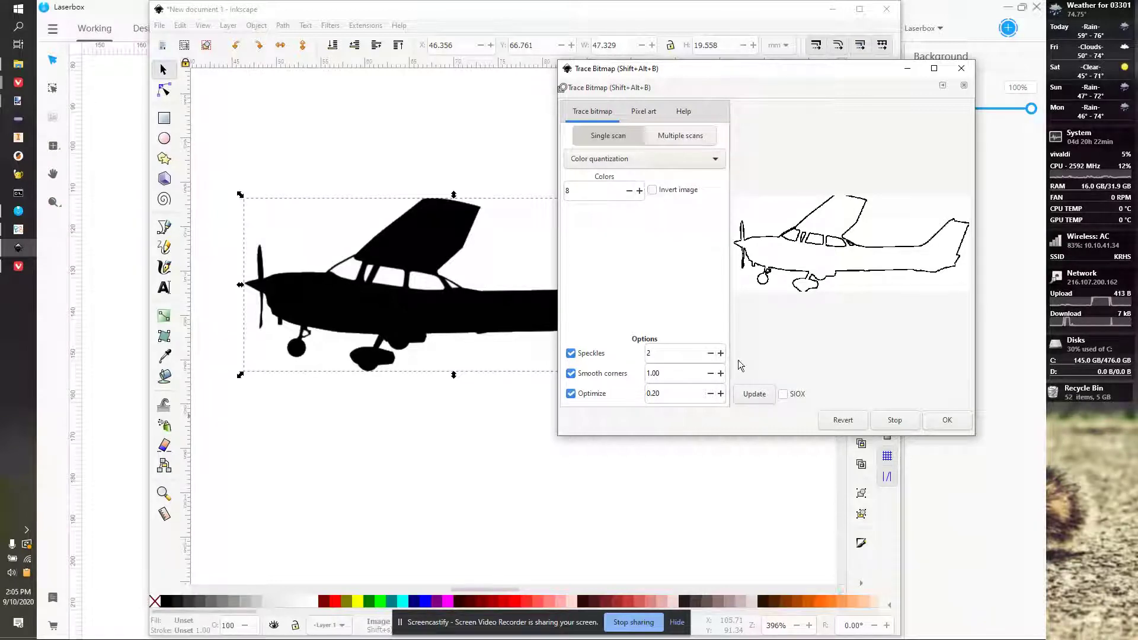
click(750, 394)
click(655, 161)
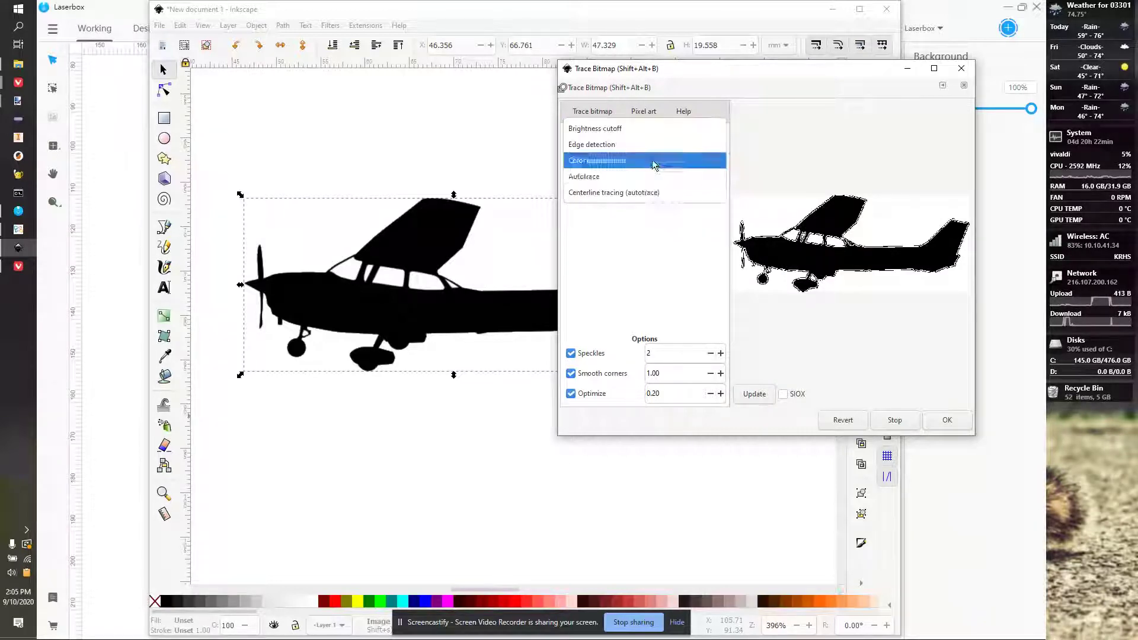
click(655, 190)
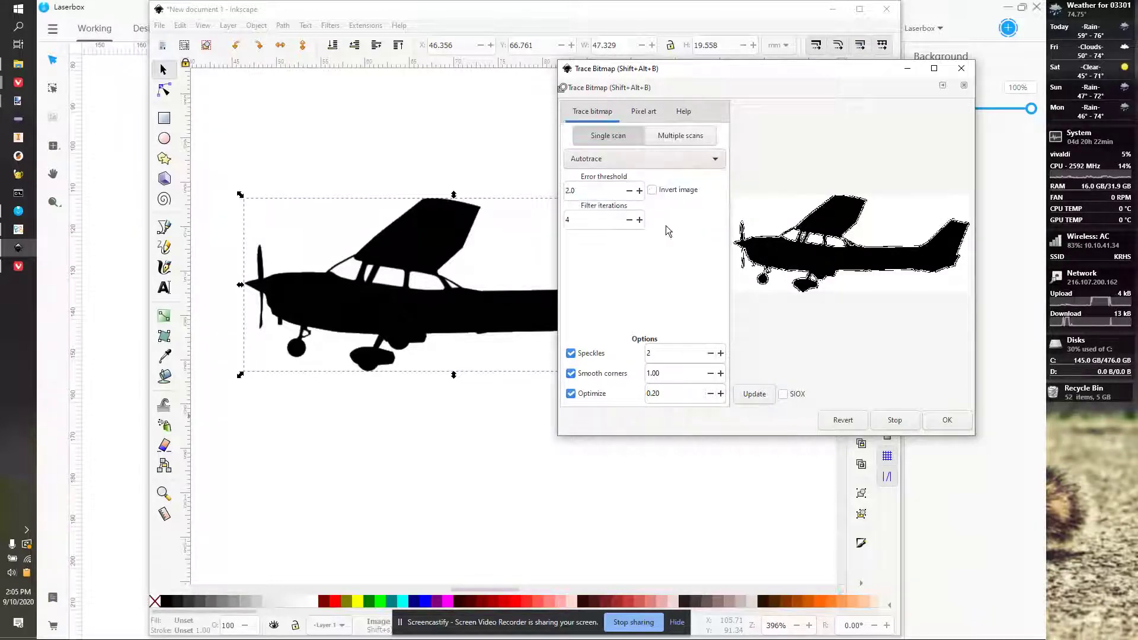
click(751, 395)
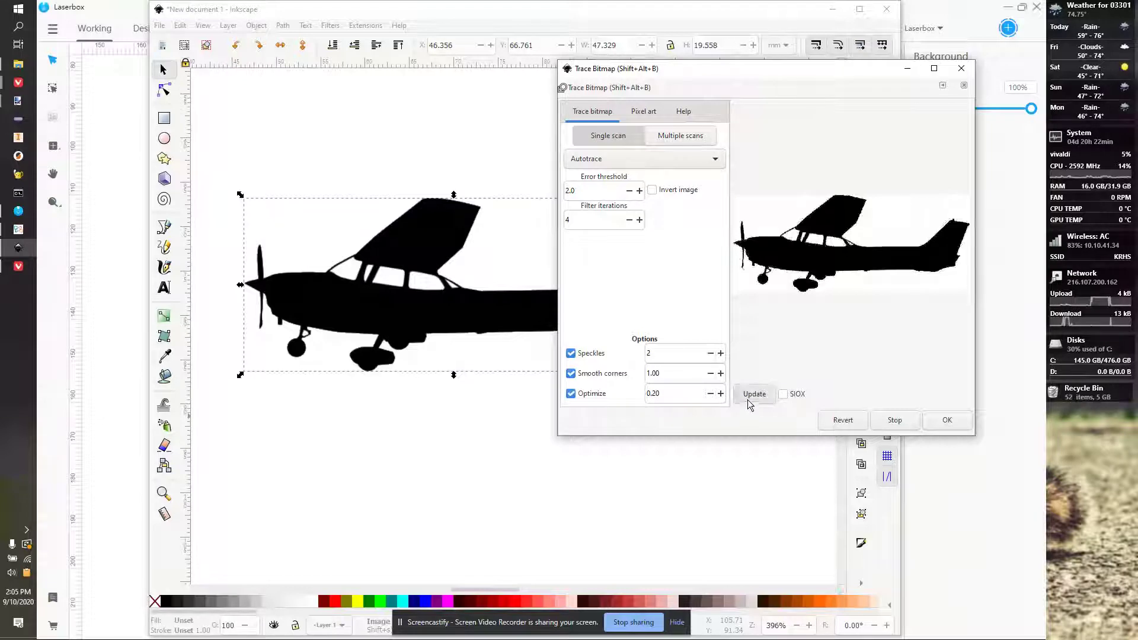
- Select Autotrace mode and run the trace to create the vector plane path
click(620, 156)
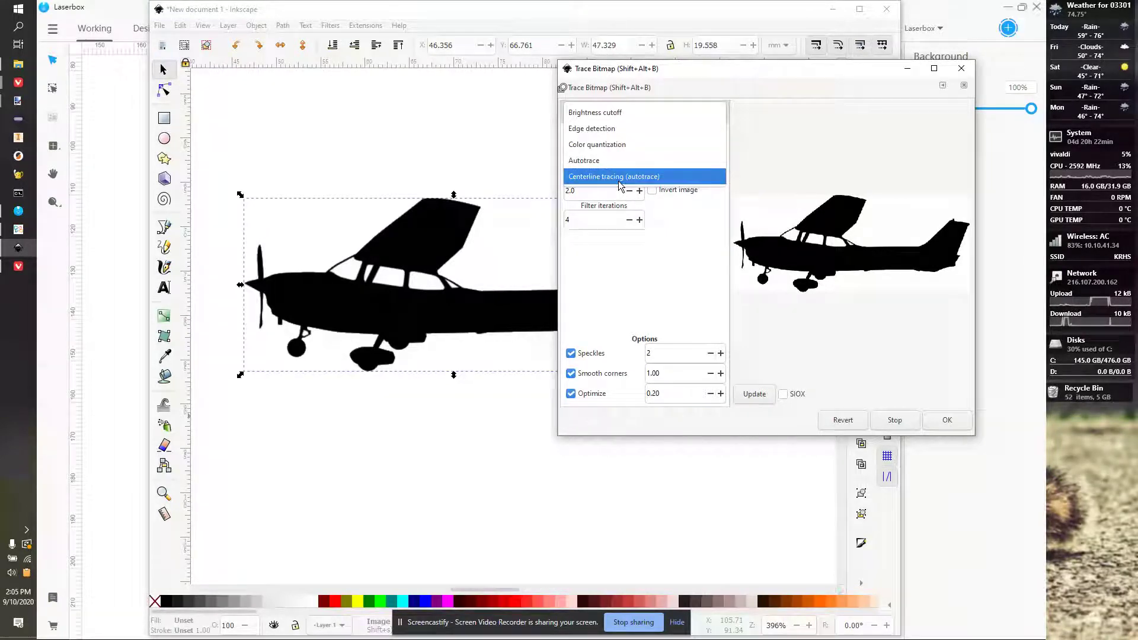
click(710, 298)
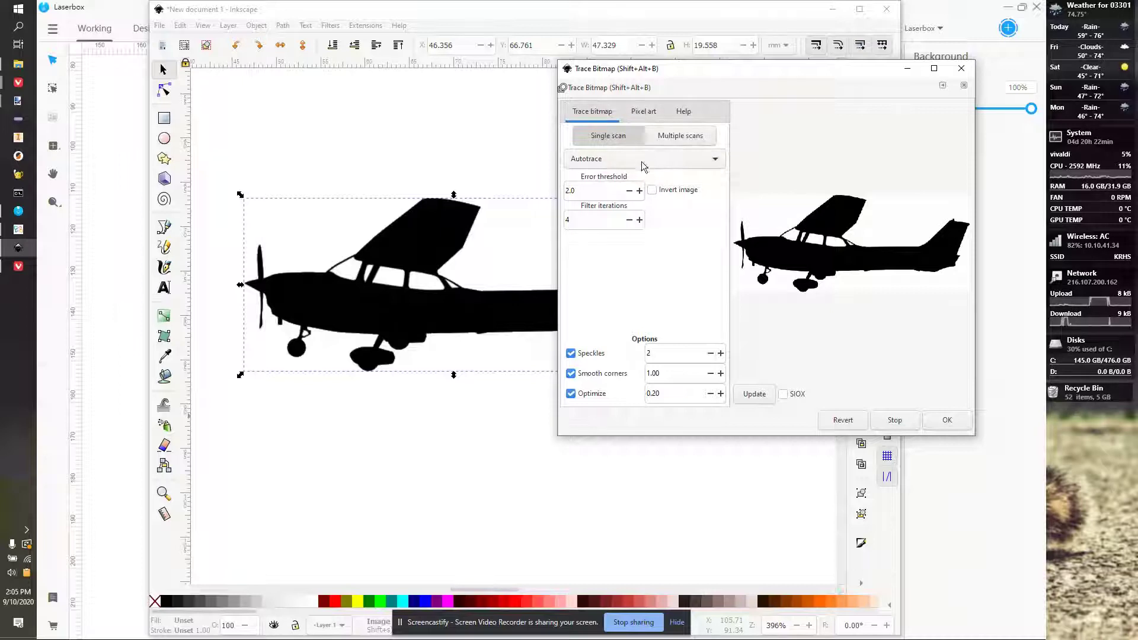
click(641, 161)
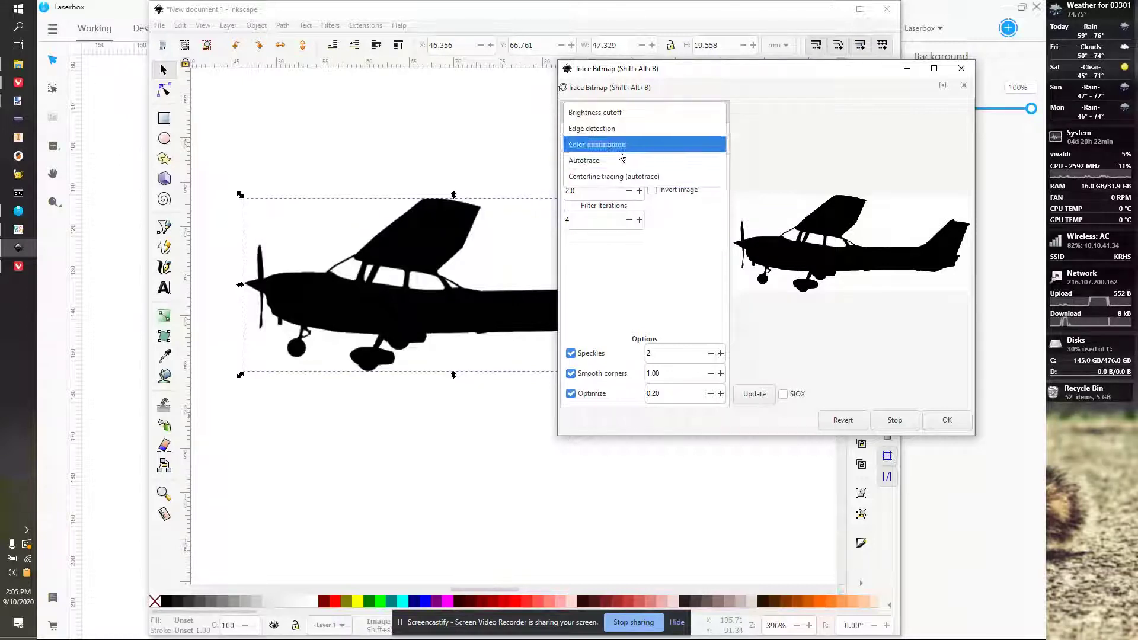
click(645, 281)
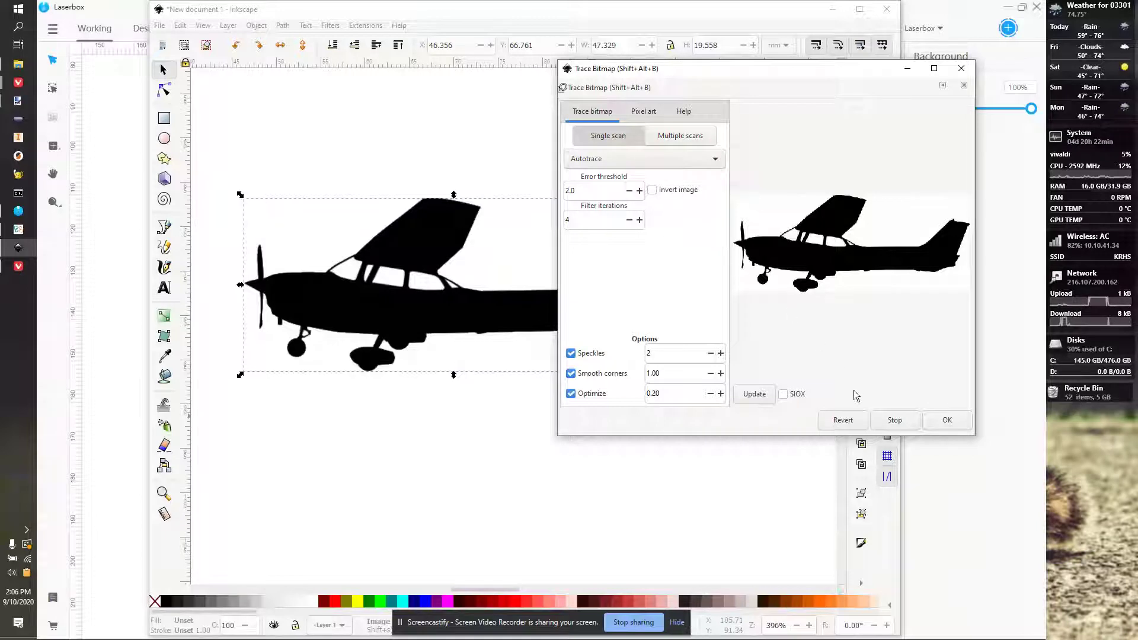
click(946, 421)
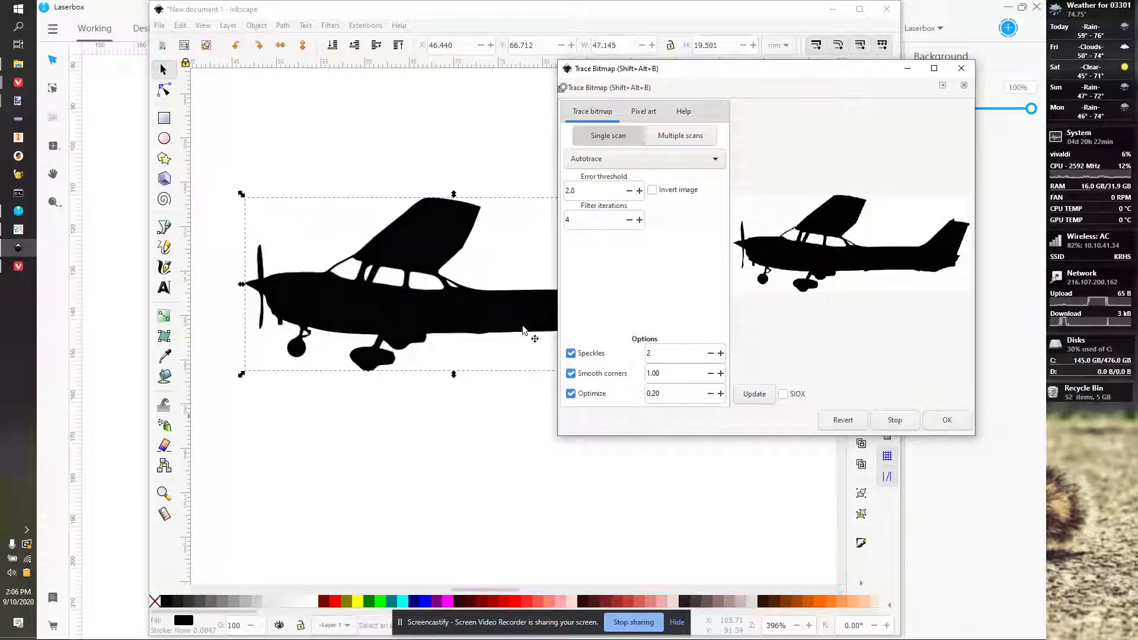
- Move the traced plane below the original bitmap and zoom in to compare their edges
click(961, 69)
mouse_move(405, 326)
mouse_down()
mouse_move(527, 435)
mouse_move(521, 489)
mouse_up()
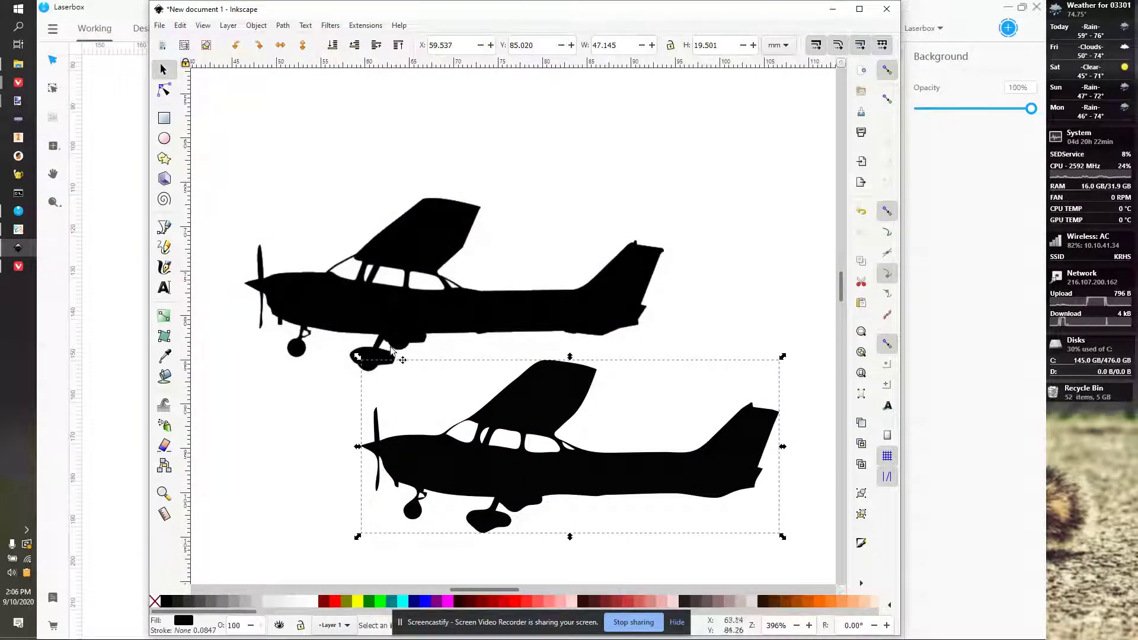
click(371, 271)
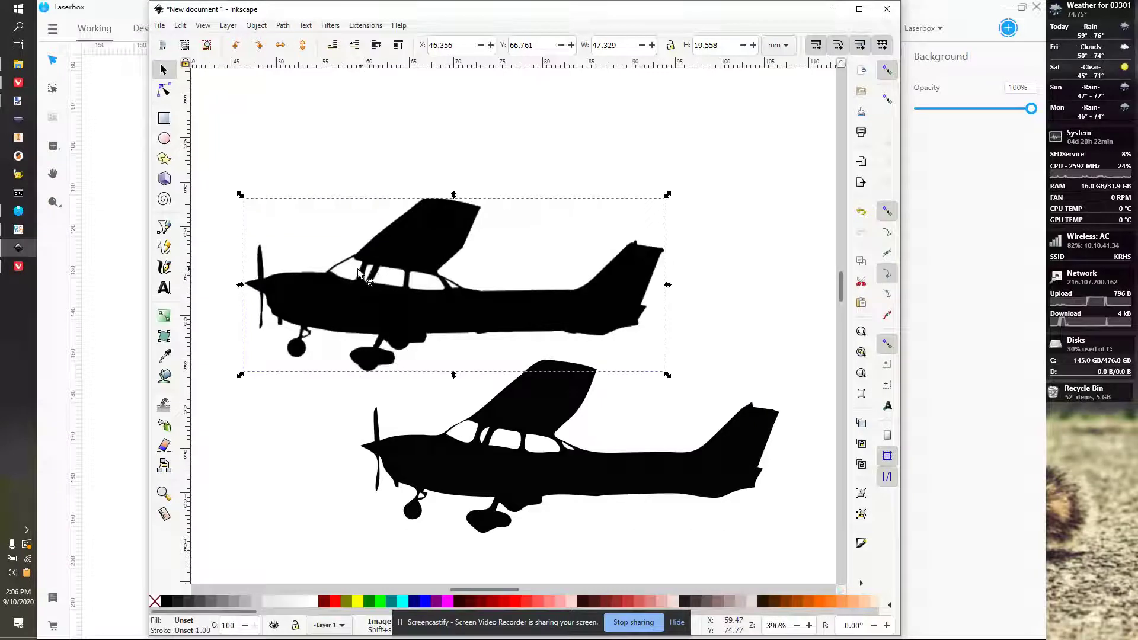
ctrl+scroll(368, 290, up, 2)
ctrl+scroll(371, 294, up, 4)
ctrl+scroll(398, 269, down, 2)
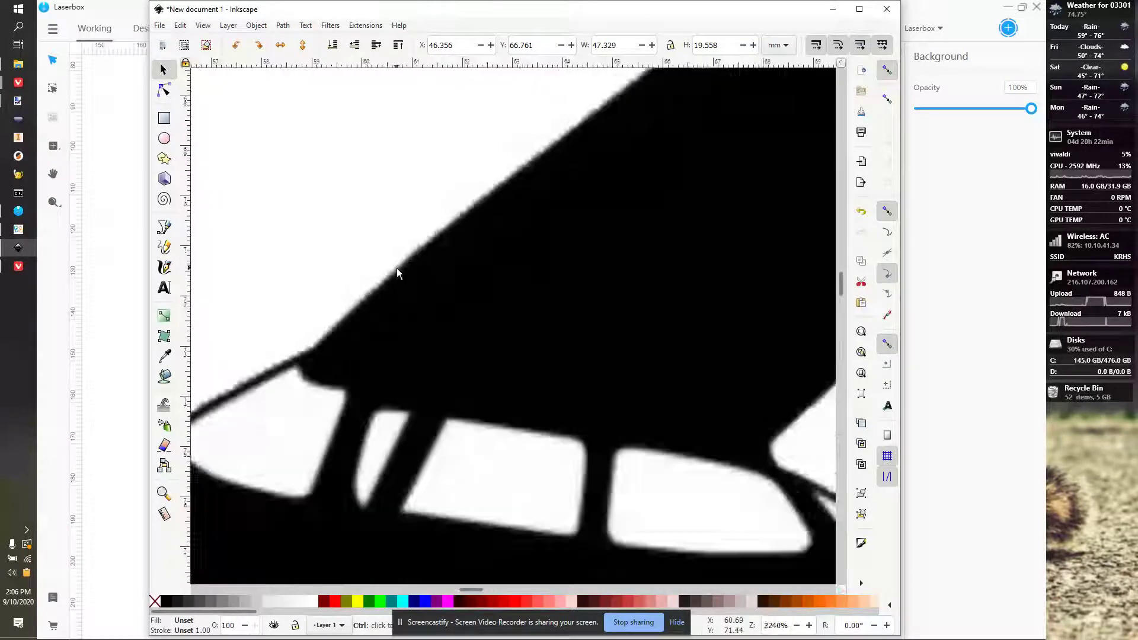
ctrl+scroll(288, 358, up, 2)
ctrl+scroll(332, 375, down, 6)
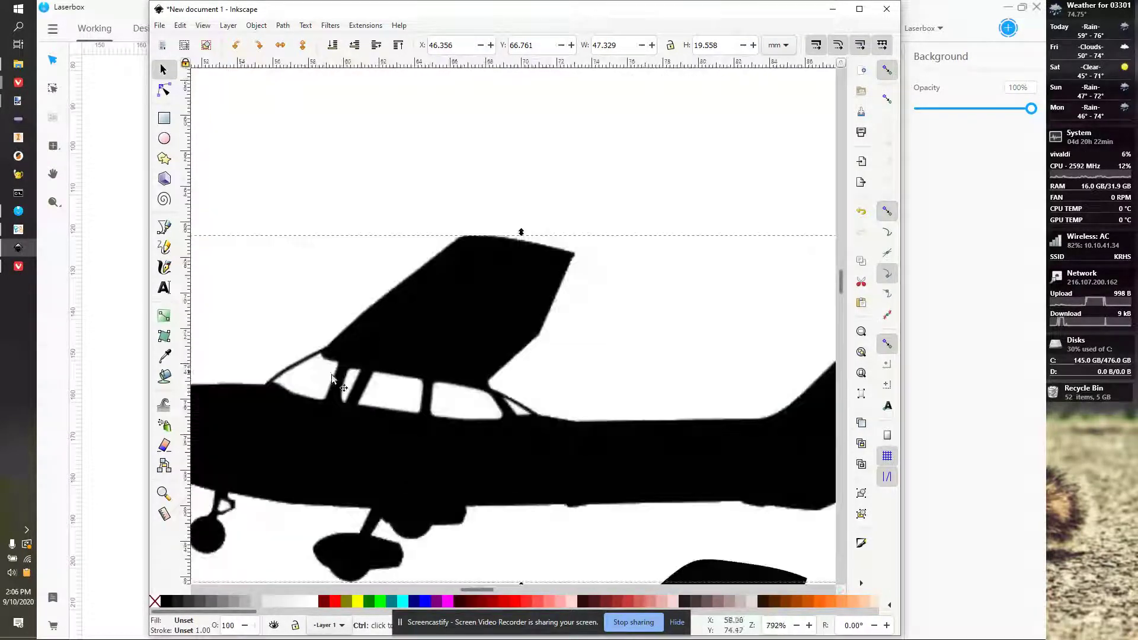
ctrl+scroll(492, 510, up, 5)
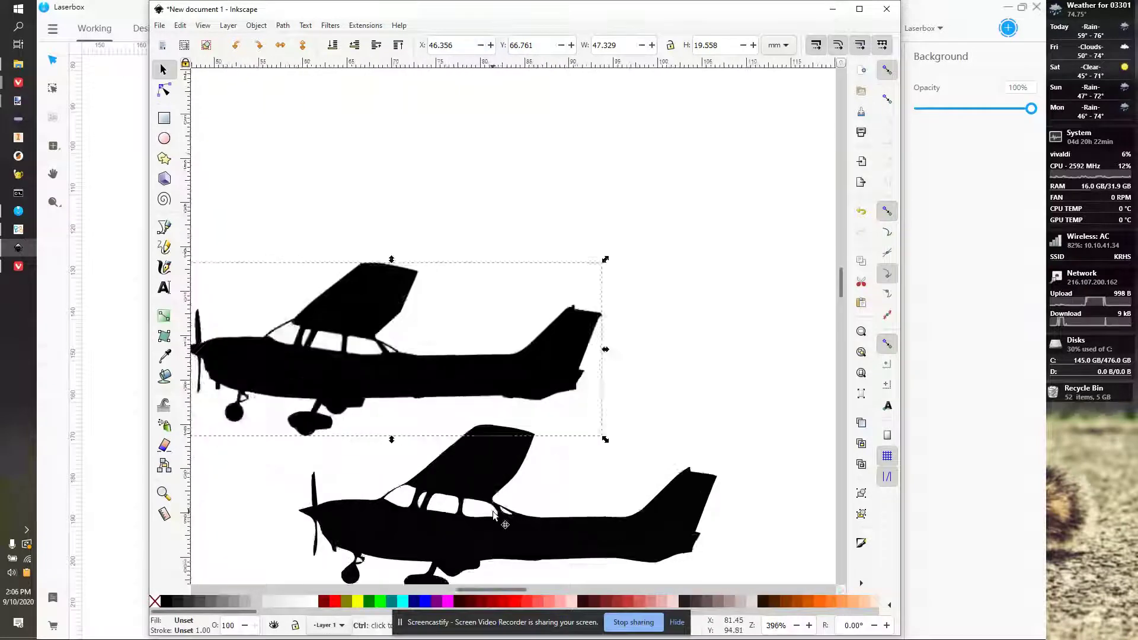
scroll(568, 486, down, 6)
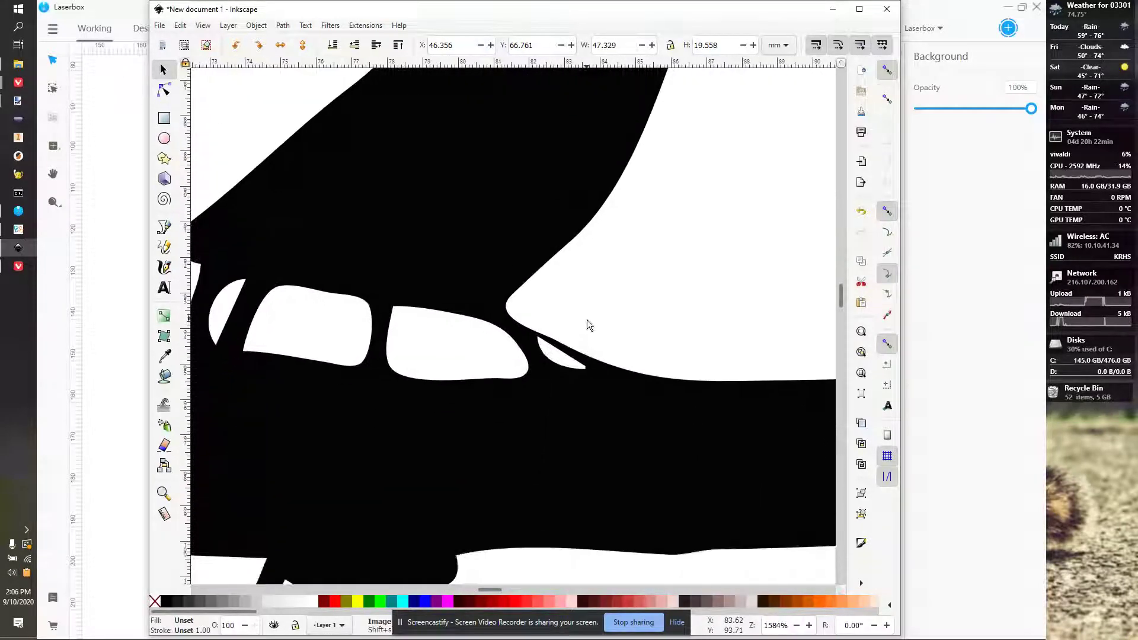
scroll(542, 410, down, 2)
ctrl+scroll(537, 410, down, 2)
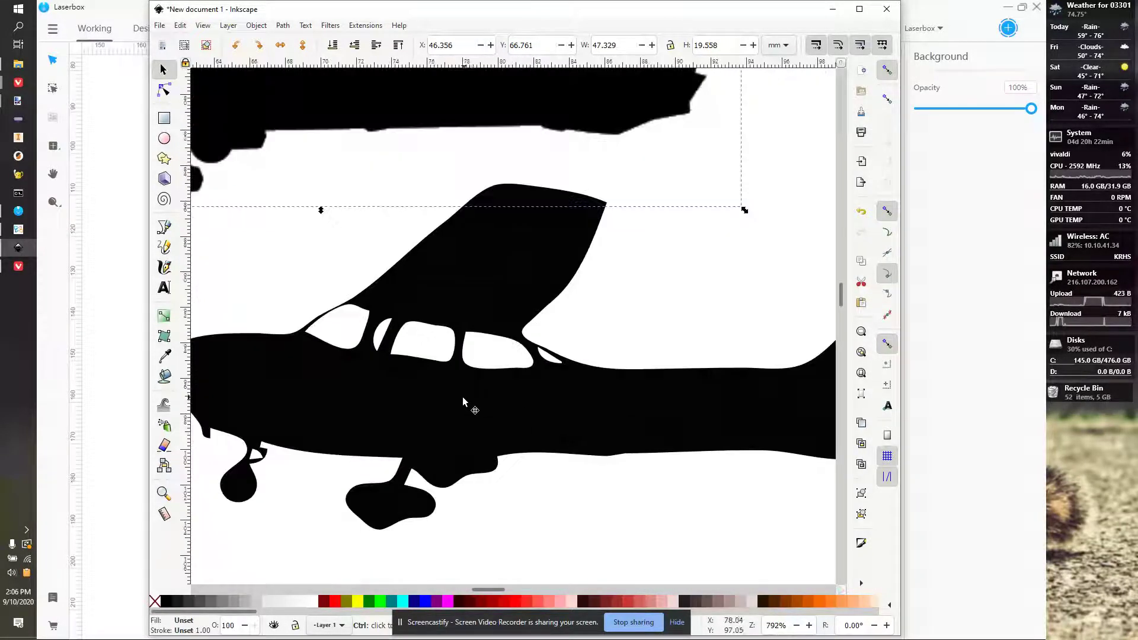
ctrl+scroll(453, 400, up, 1)
ctrl+scroll(414, 393, down, 1)
ctrl+scroll(397, 390, down, 1)
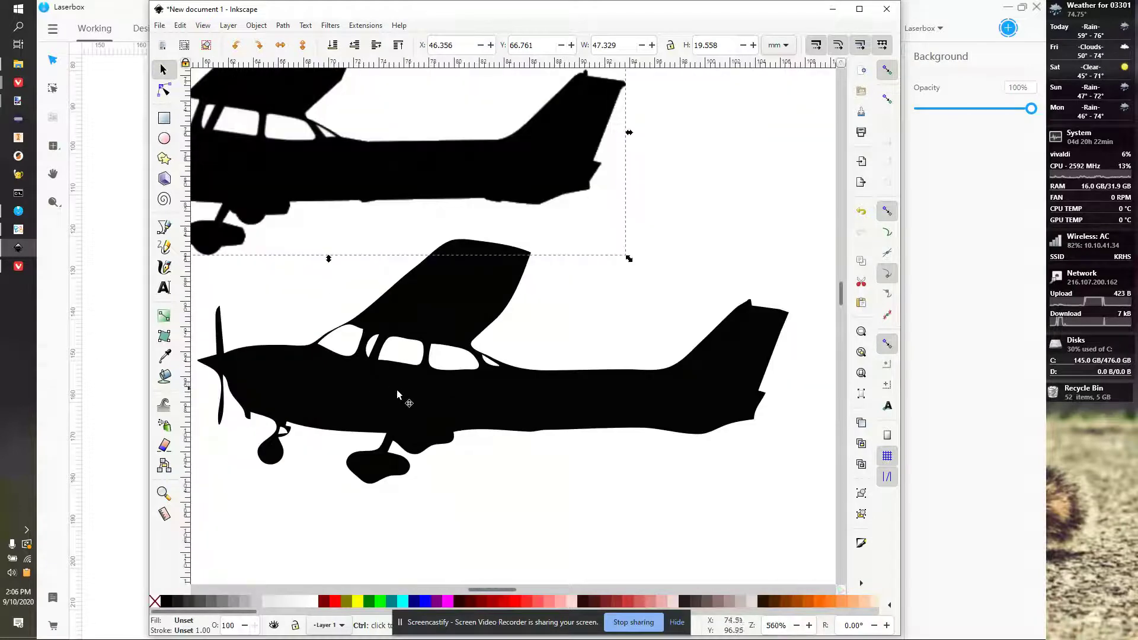
- Delete the lower traced plane and reselect the original plane bitmap
click(472, 402)
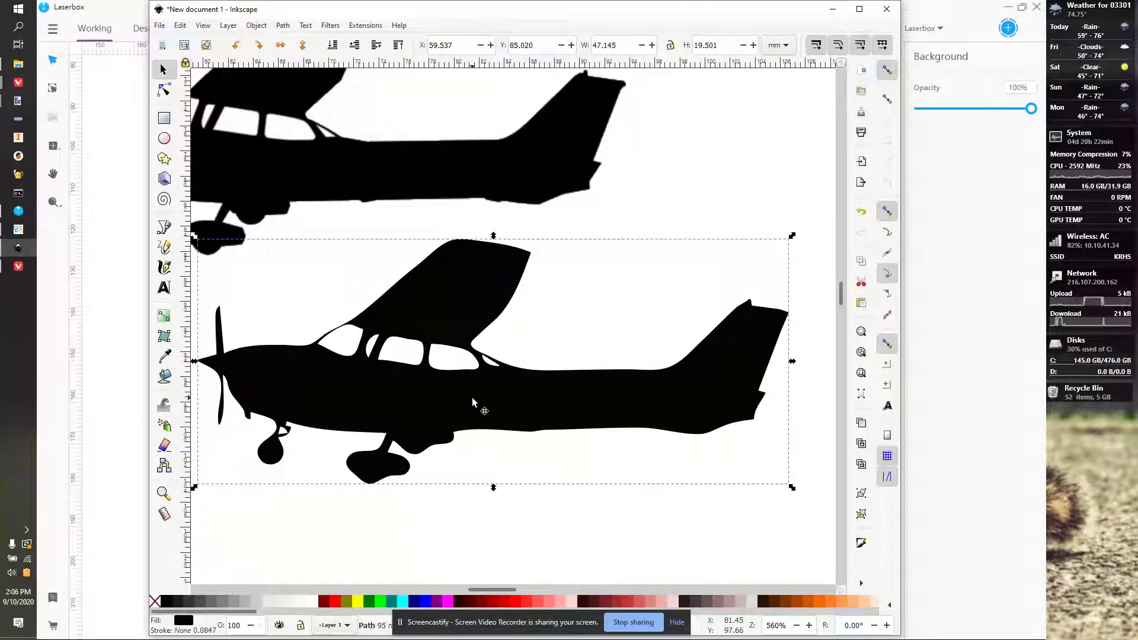
key(Delete)
scroll(383, 287, up, 2)
ctrl+scroll(382, 291, up, 1)
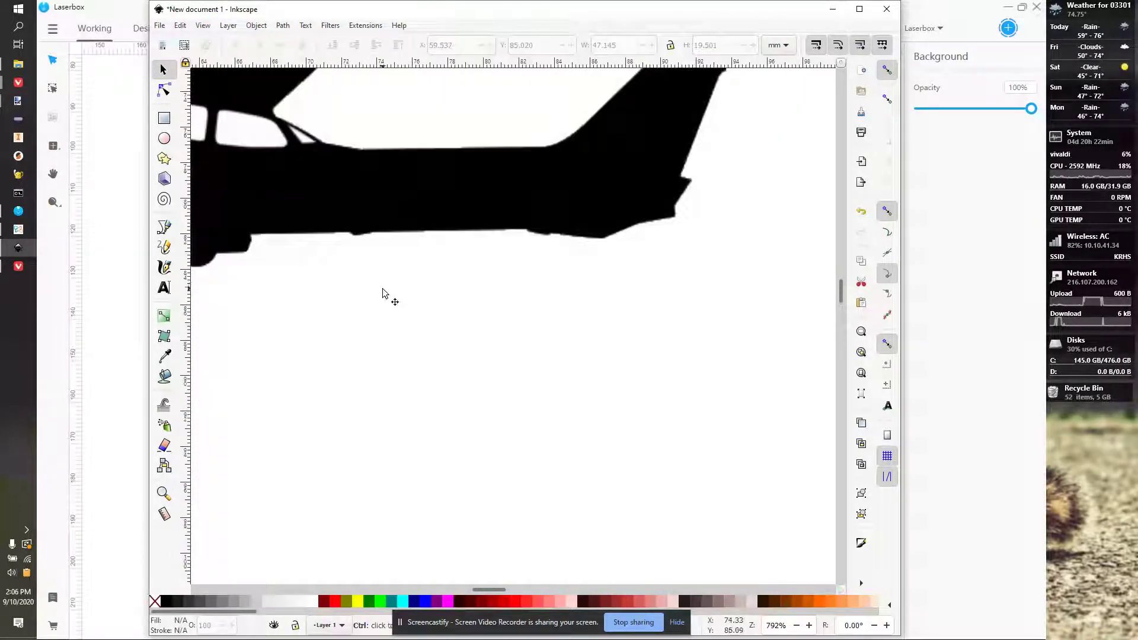
ctrl+scroll(384, 293, down, 3)
click(342, 261)
- Open Trace Bitmap for the plane bitmap with error threshold 1.0 and filter iterations 10
right_click(342, 259)
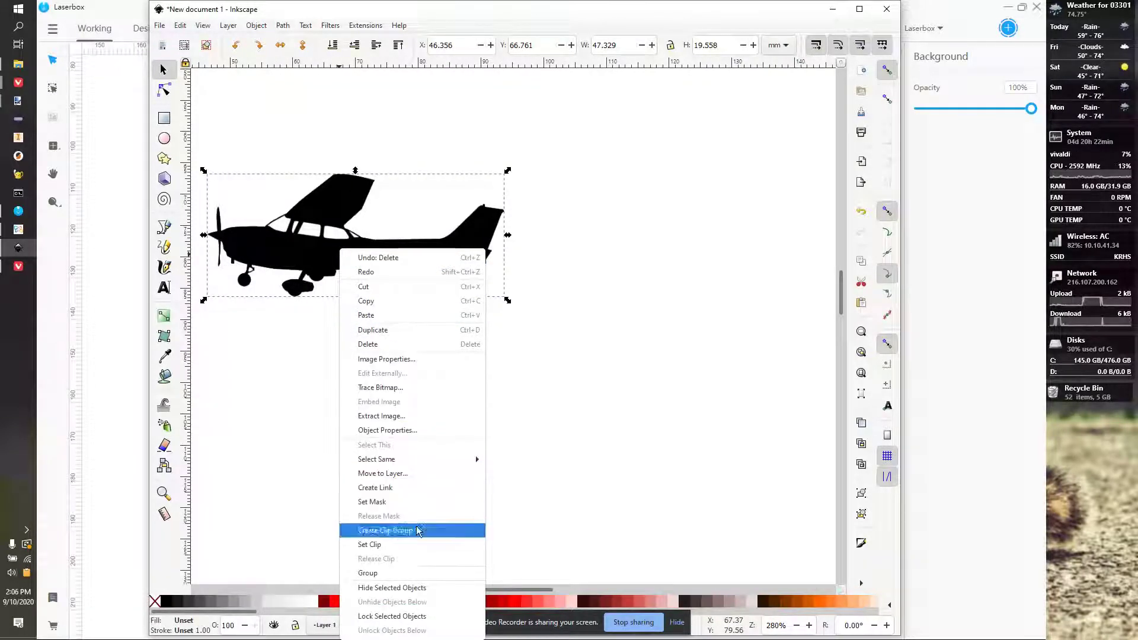
click(399, 389)
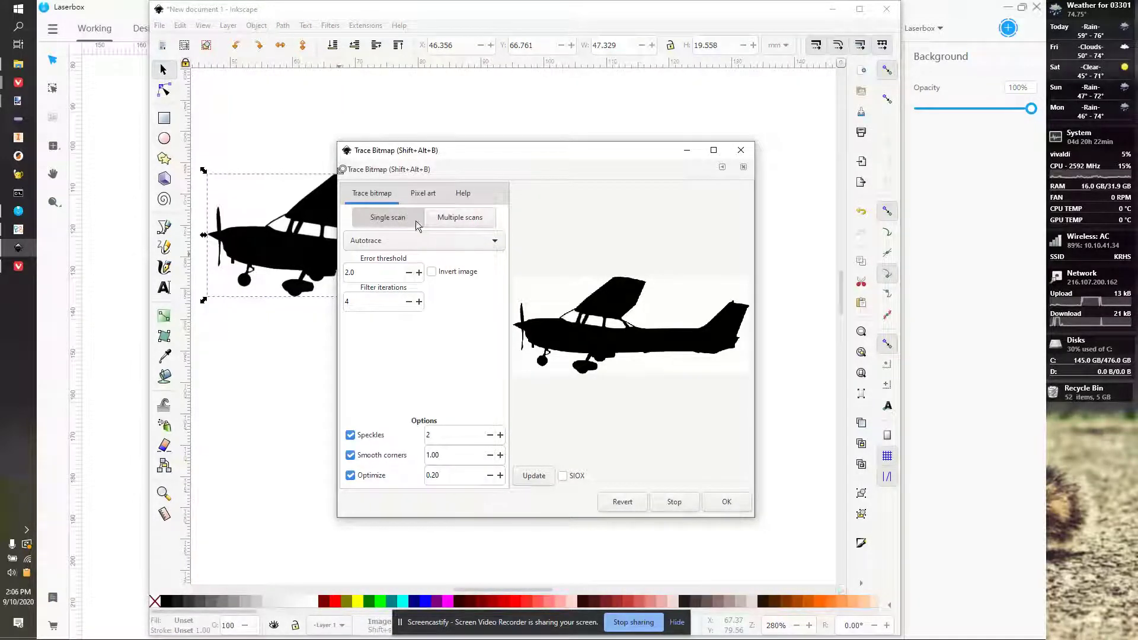
click(419, 302)
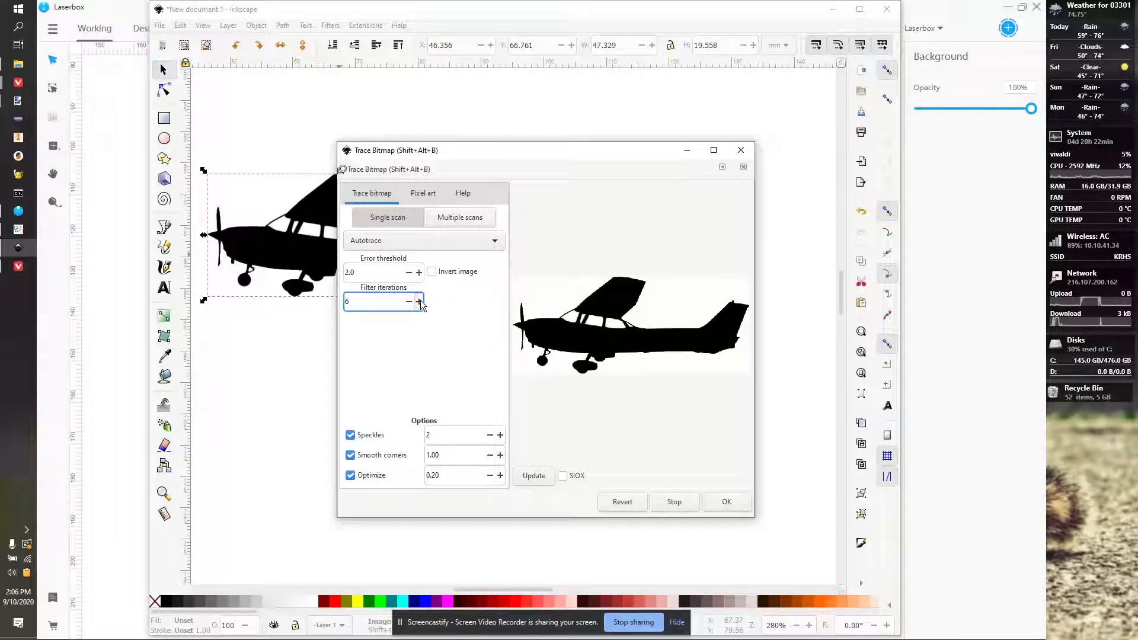
double_click(409, 272)
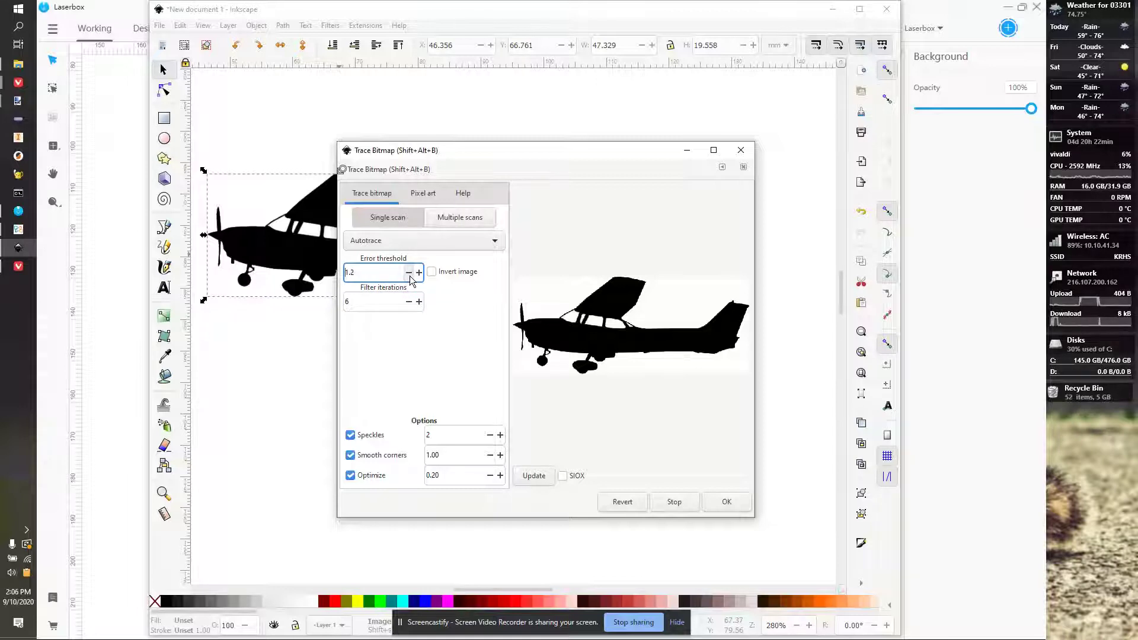
click(420, 302)
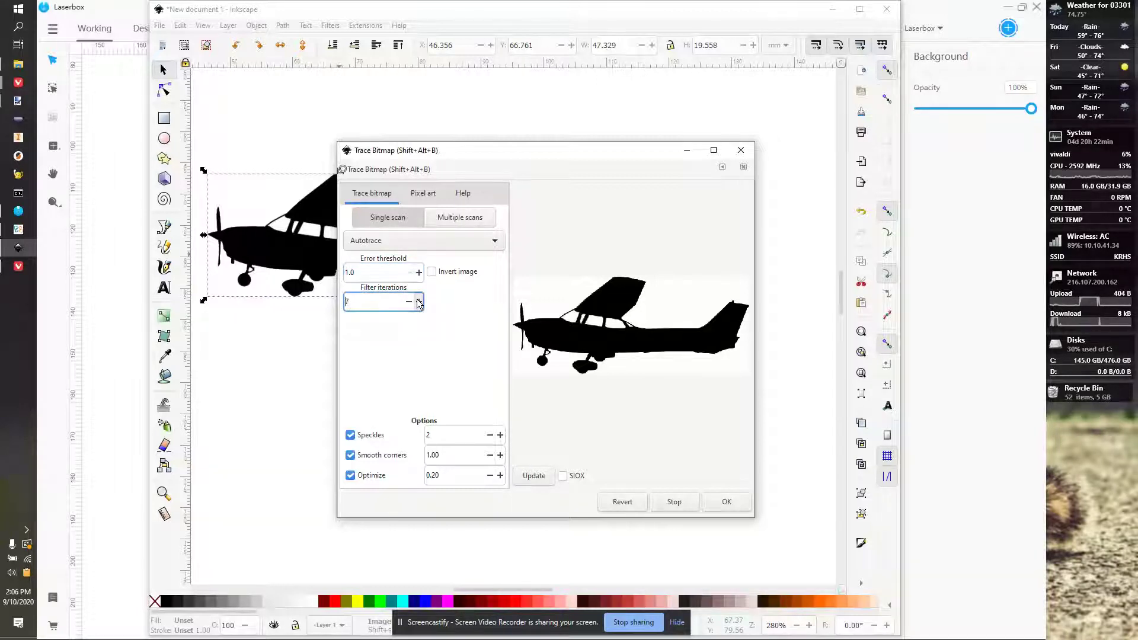
click(420, 302)
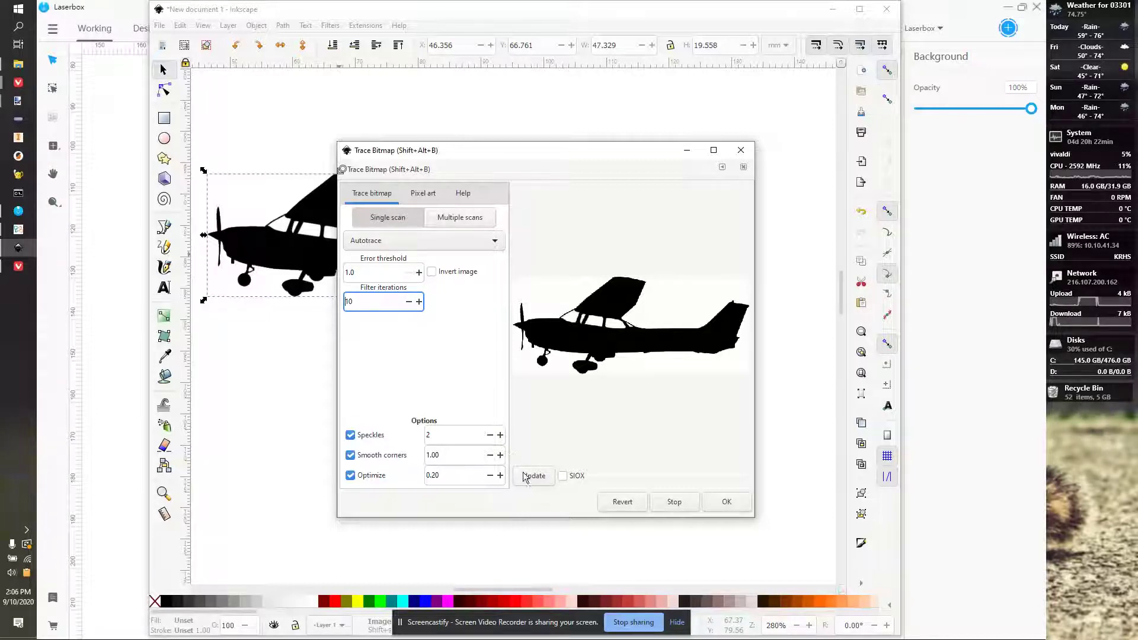
- Update the preview, create the new traced path and close the Trace Bitmap dialog
click(546, 478)
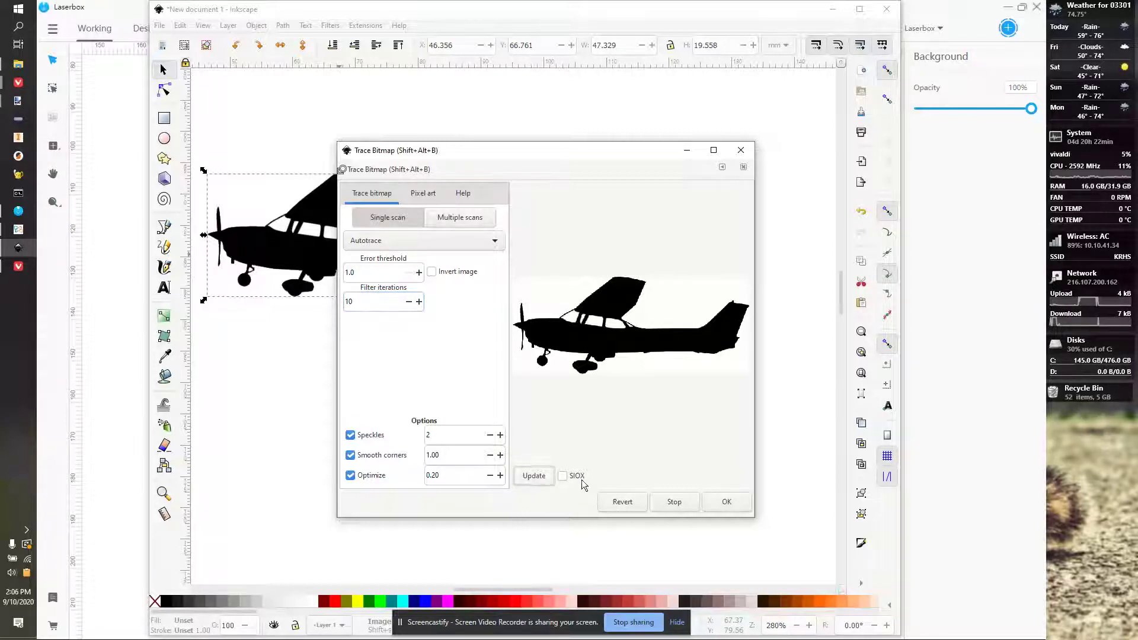
click(724, 502)
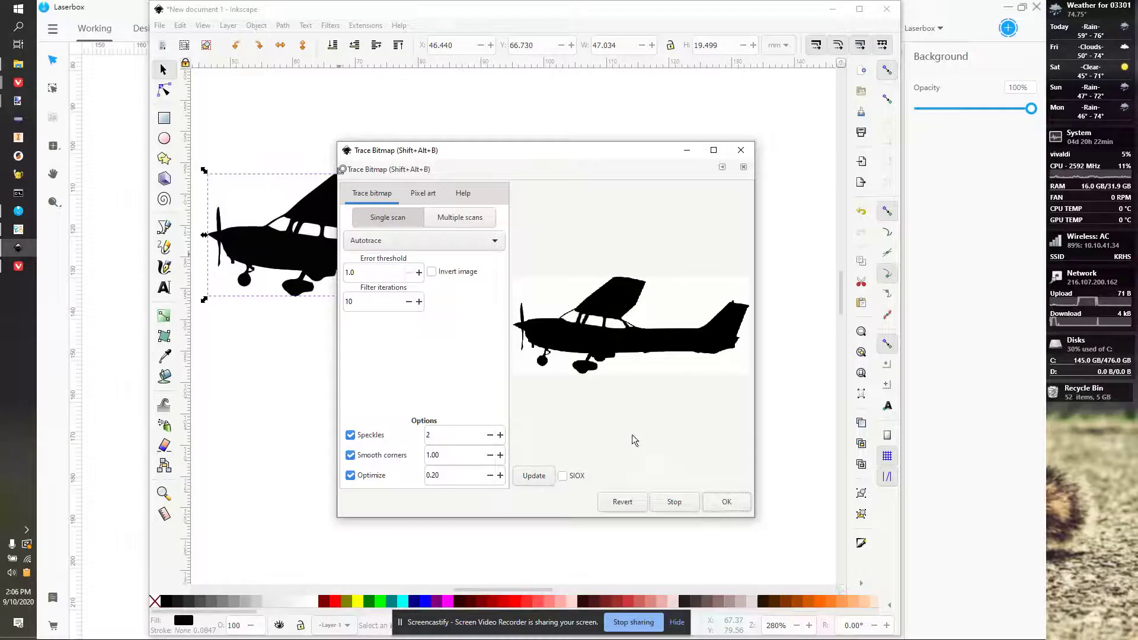
click(740, 150)
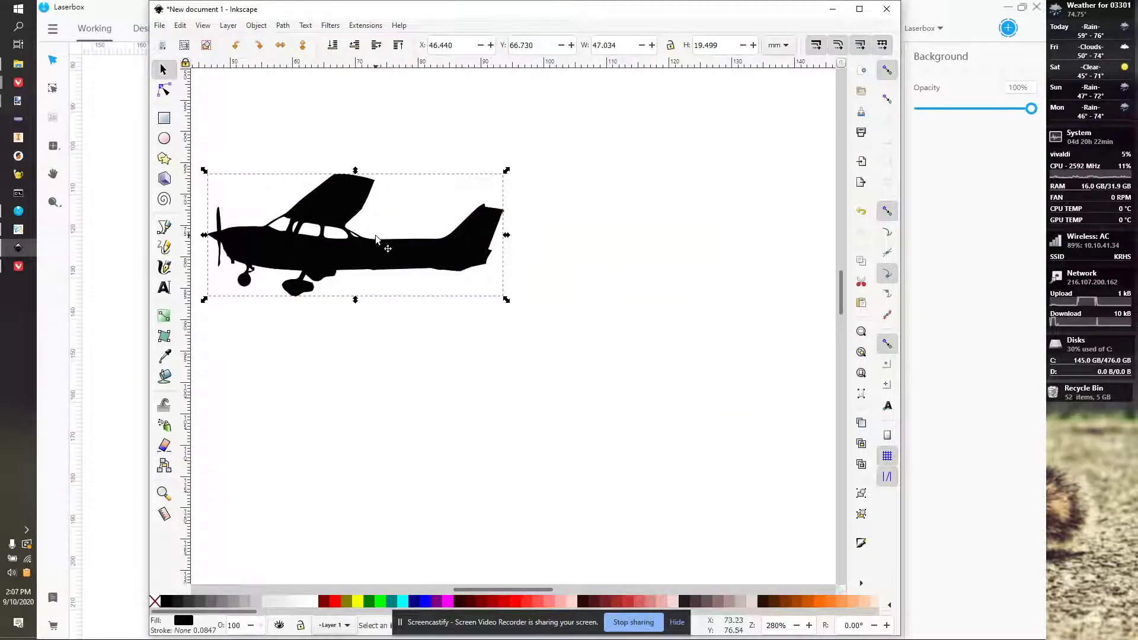
- Drag the traced plane down off the bitmap and delete the original embedded bitmap
mouse_move(387, 267)
mouse_down()
mouse_move(500, 395)
mouse_move(510, 440)
mouse_up()
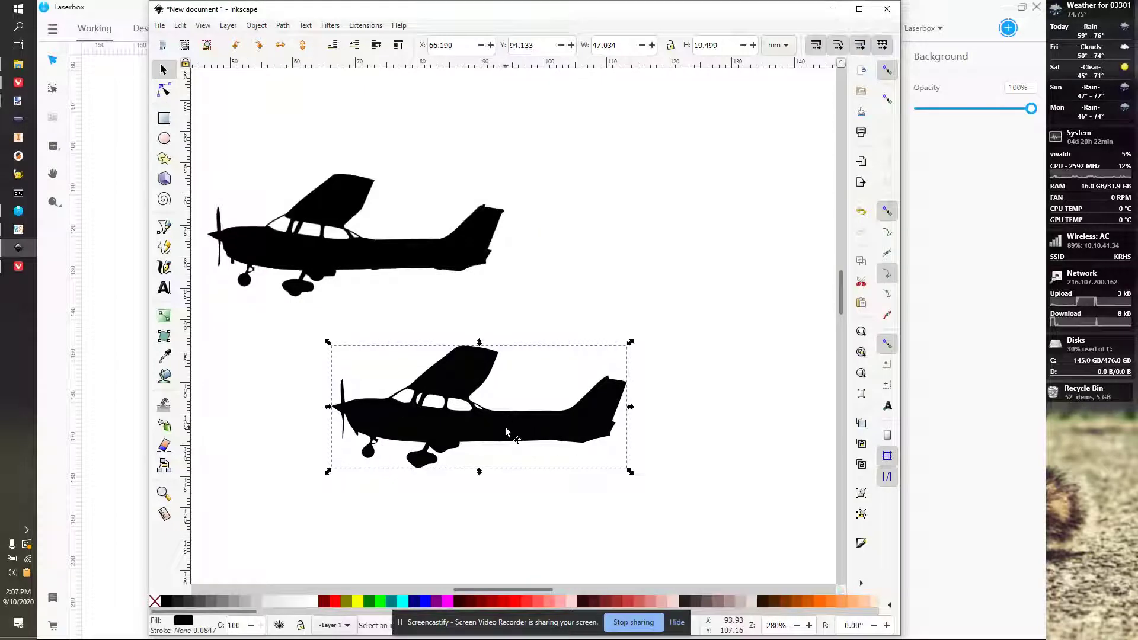
click(445, 276)
key(Delete)
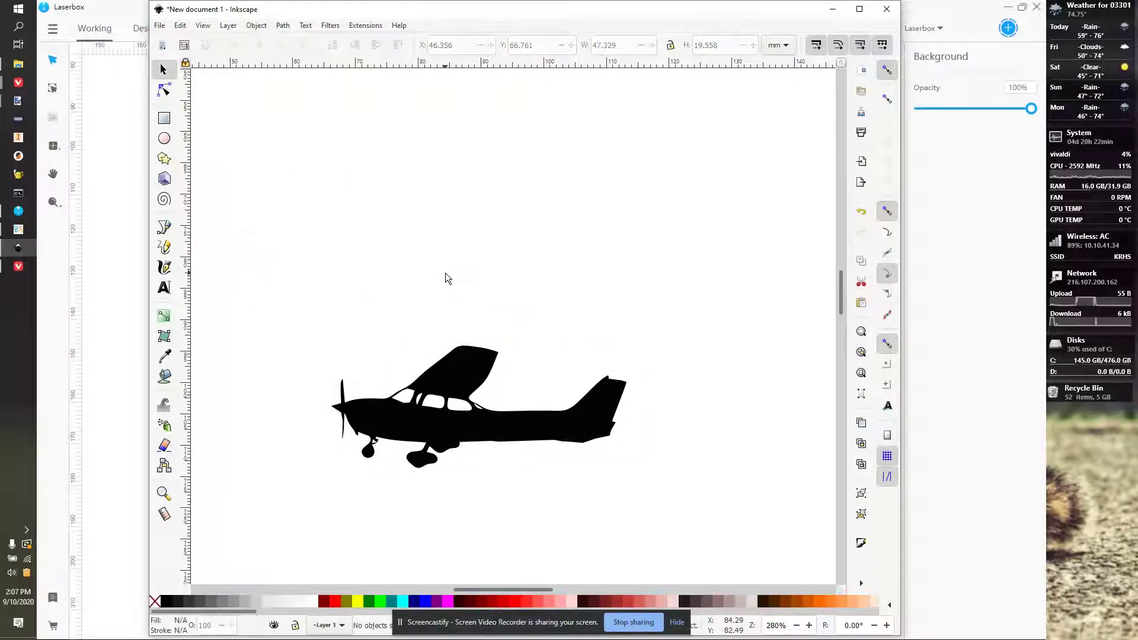
click(158, 25)
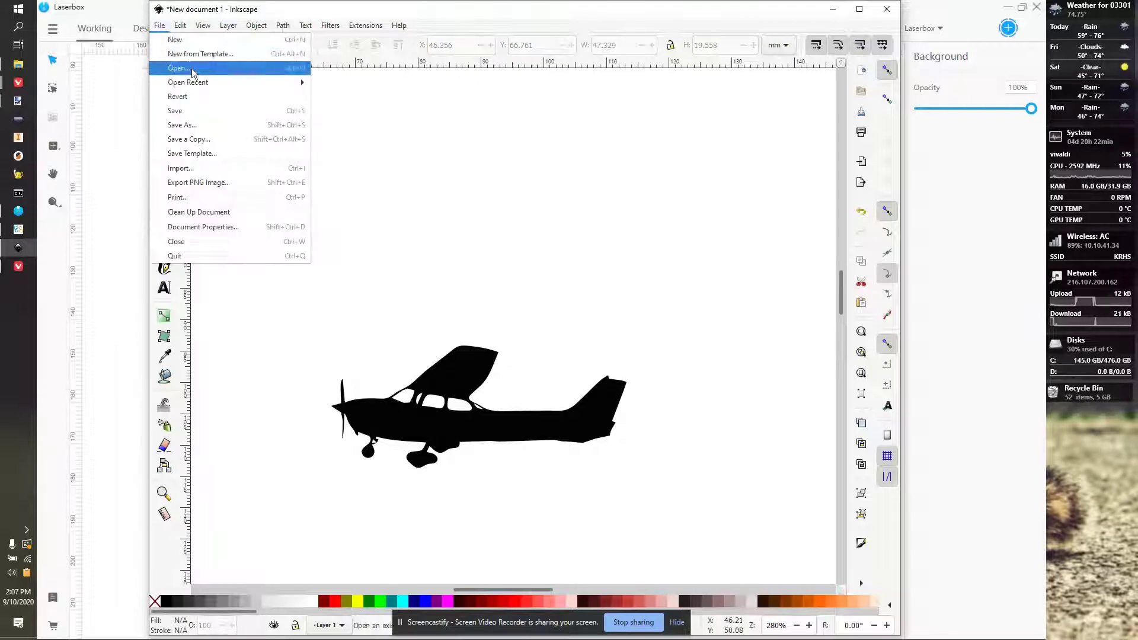
- Save As 'Plane' in the Downloads folder, producing Plane.svg
click(209, 125)
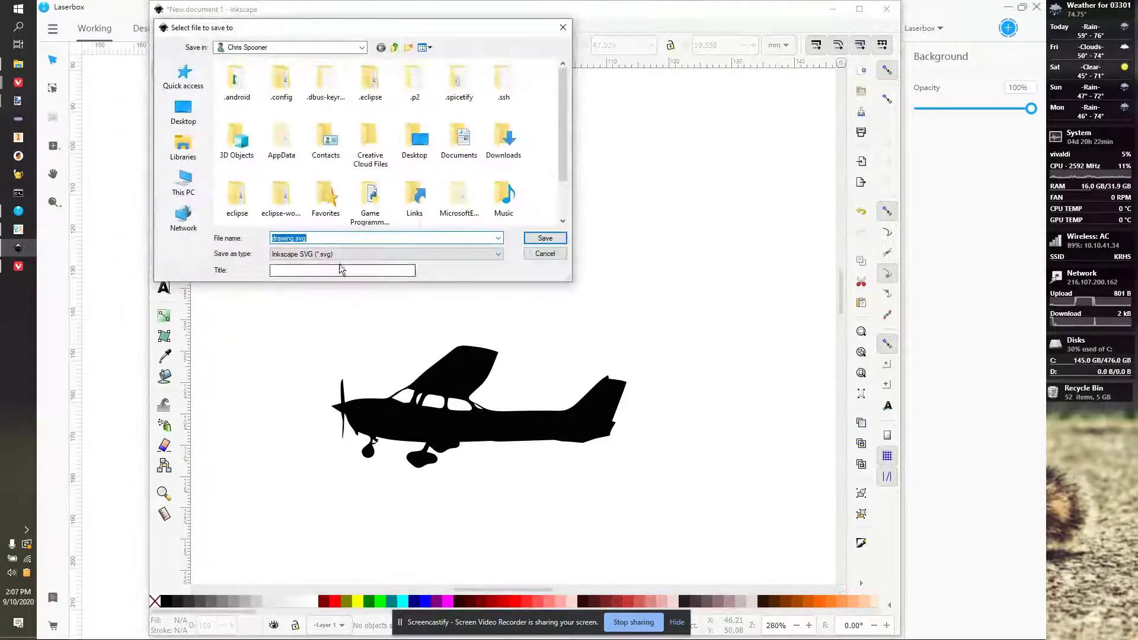
text(Plane)
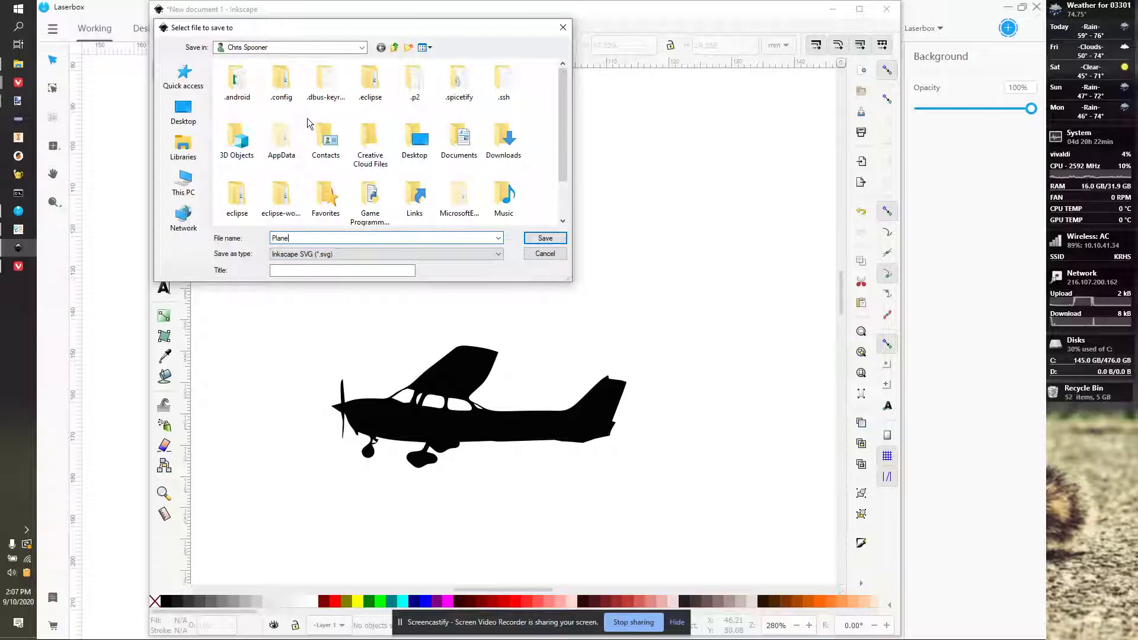
double_click(504, 140)
click(544, 238)
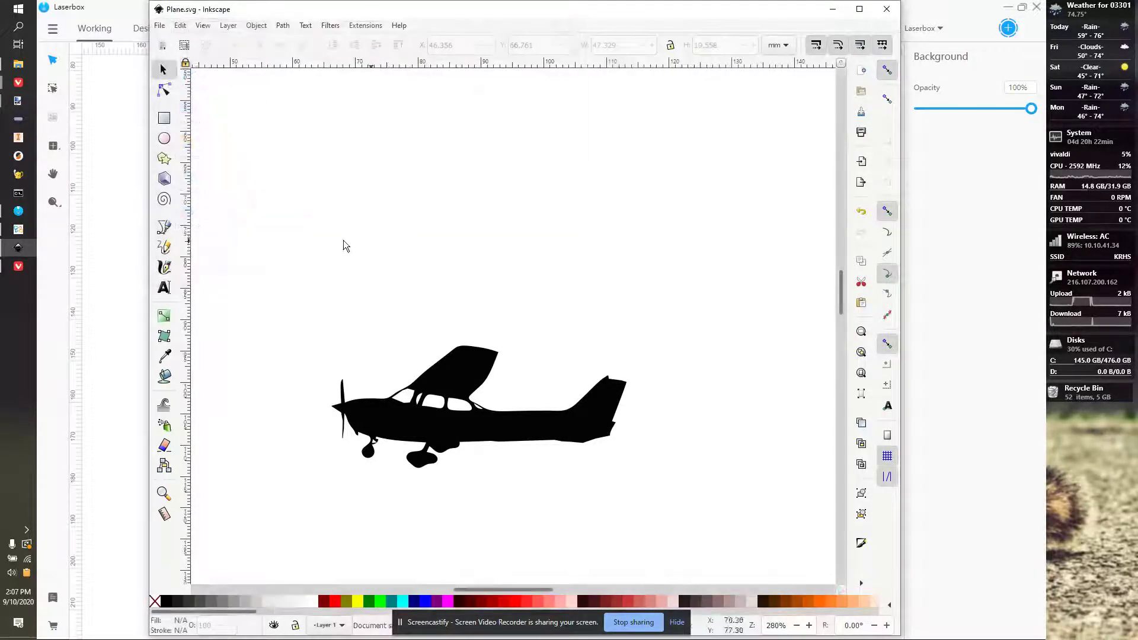
- Switch to Laserbox and import Plane.svg from Downloads through the main menu
click(103, 255)
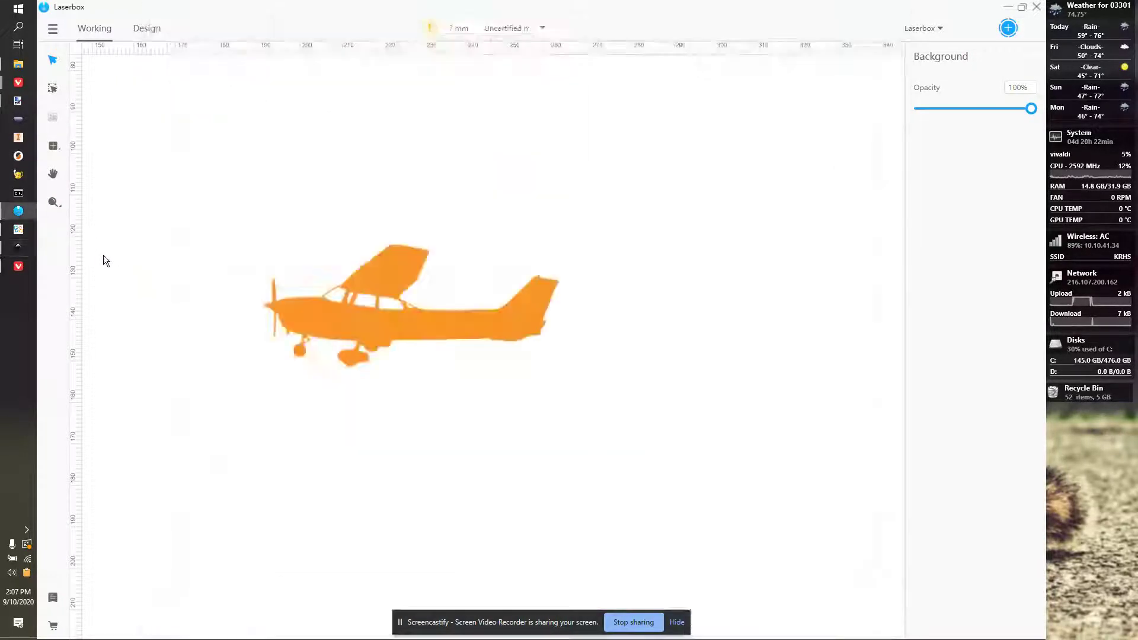
click(53, 30)
click(78, 56)
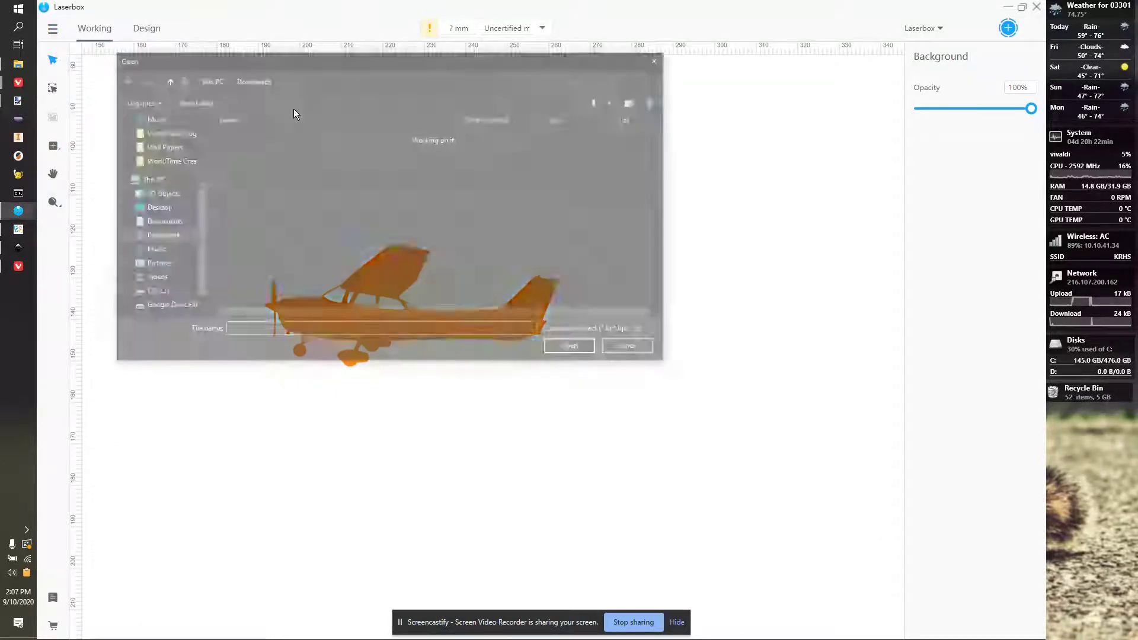
click(251, 153)
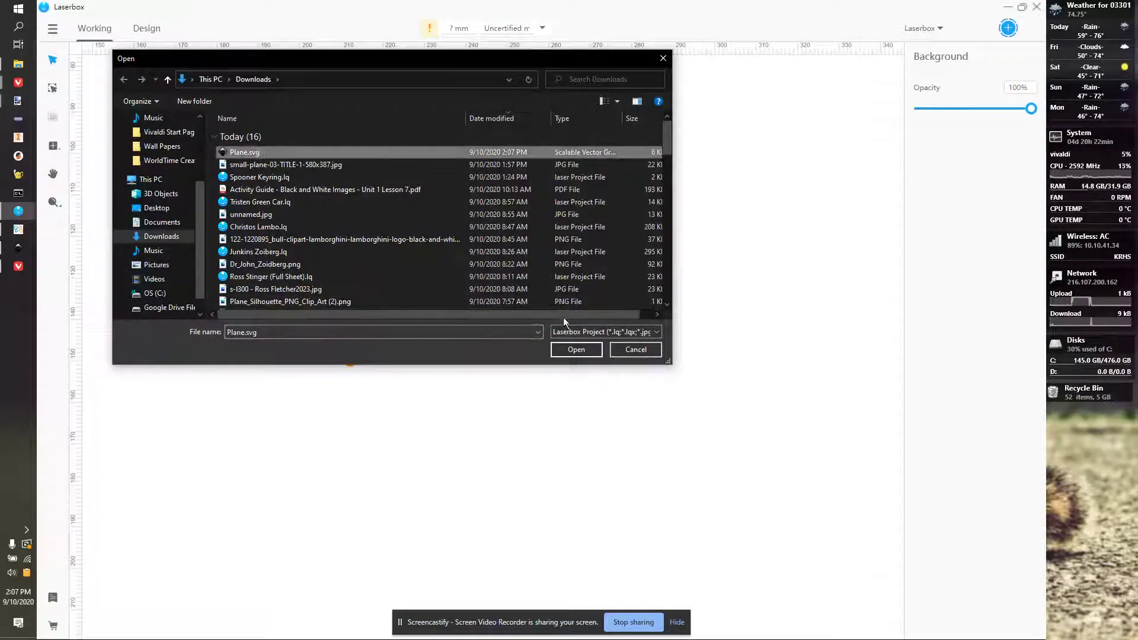
click(576, 349)
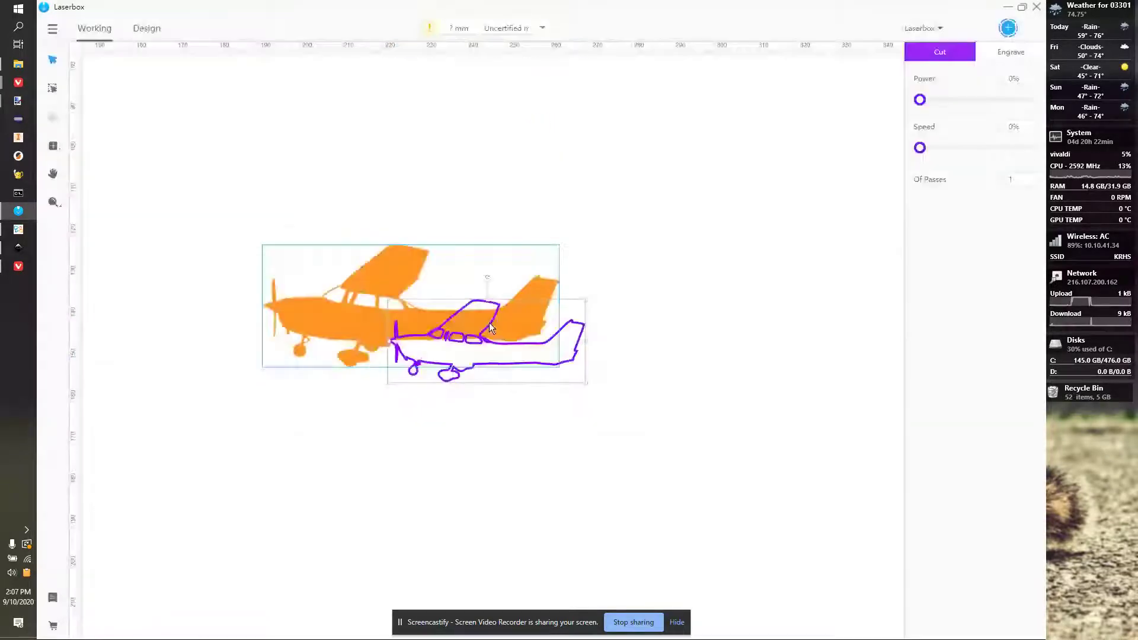
- Select the purple plane outline and move it below the orange plane
click(476, 371)
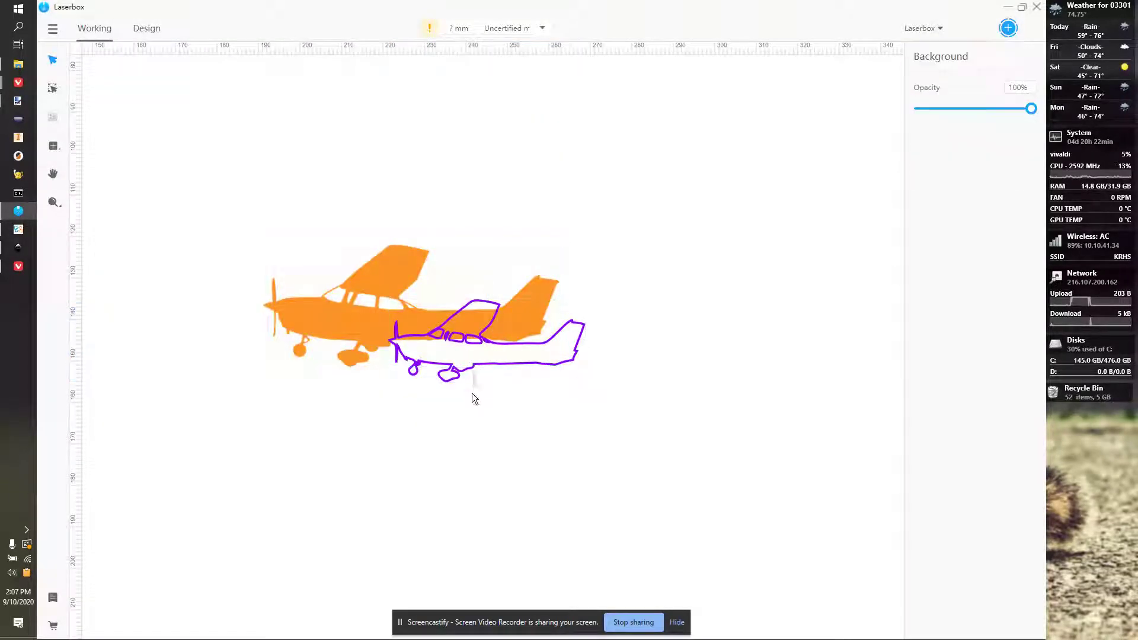
drag(471, 374, 460, 415)
scroll(464, 385, down, 2)
scroll(464, 378, up, 3)
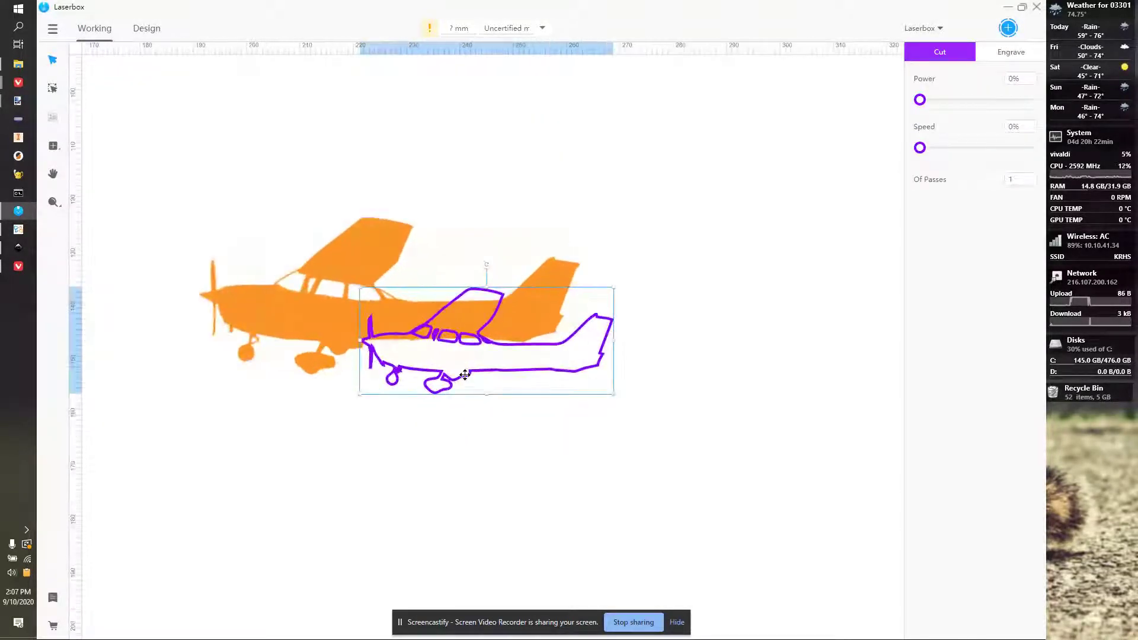
drag(459, 365, 329, 490)
scroll(392, 453, down, 1)
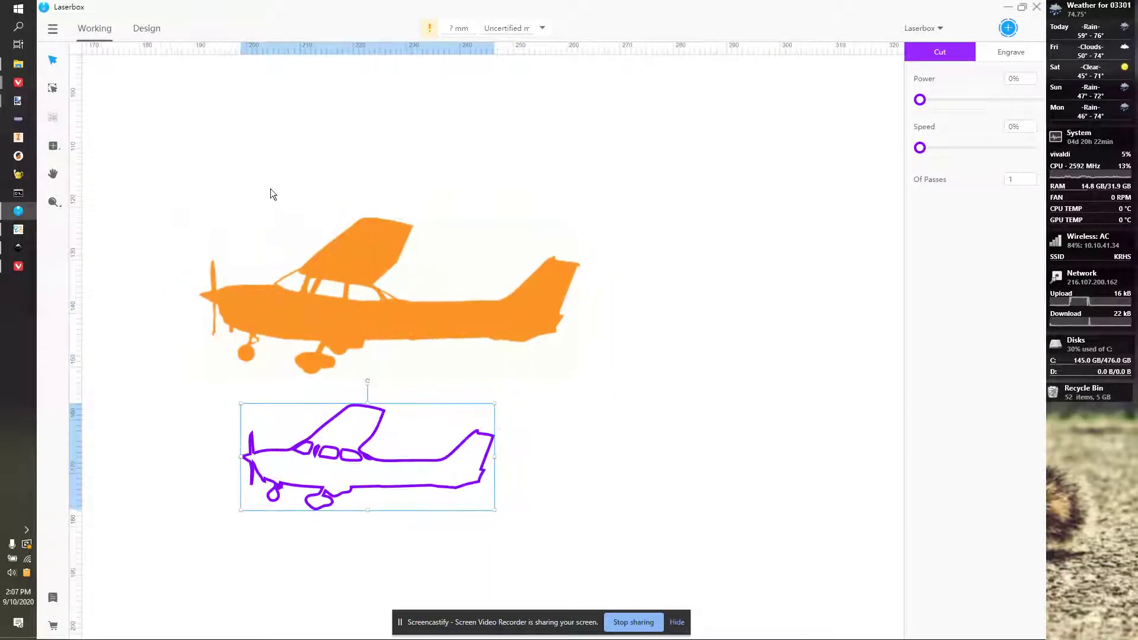
- Enlarge the purple outline to about 56.5 × 24.9 mm and deselect it
click(134, 37)
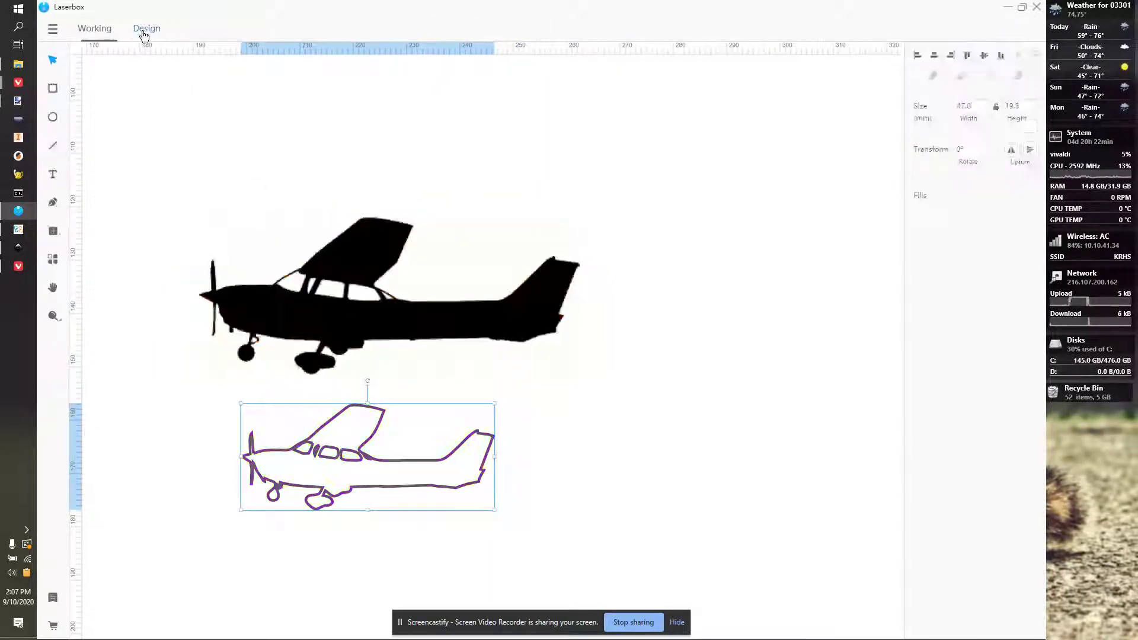
click(109, 35)
scroll(481, 488, down, 1)
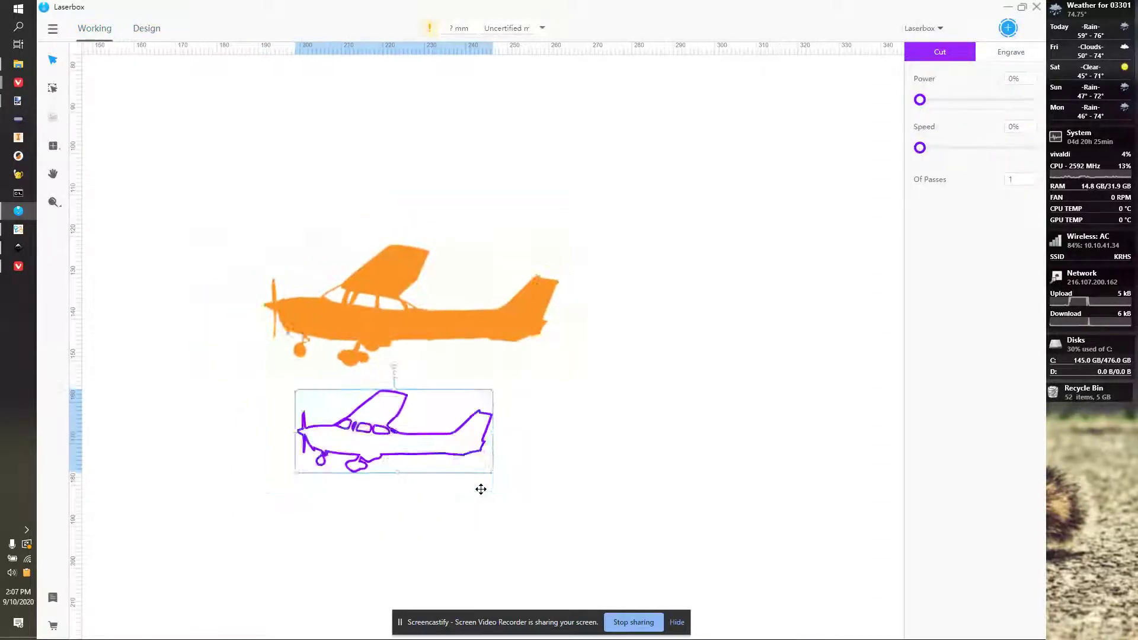
scroll(480, 488, up, 2)
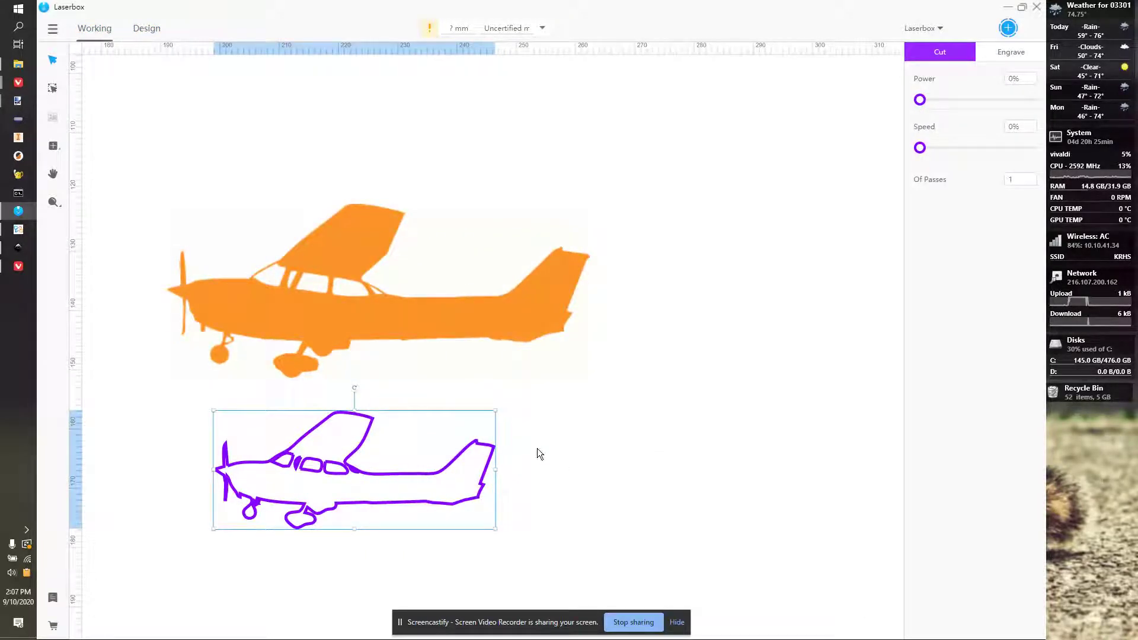
scroll(495, 344, down, 1)
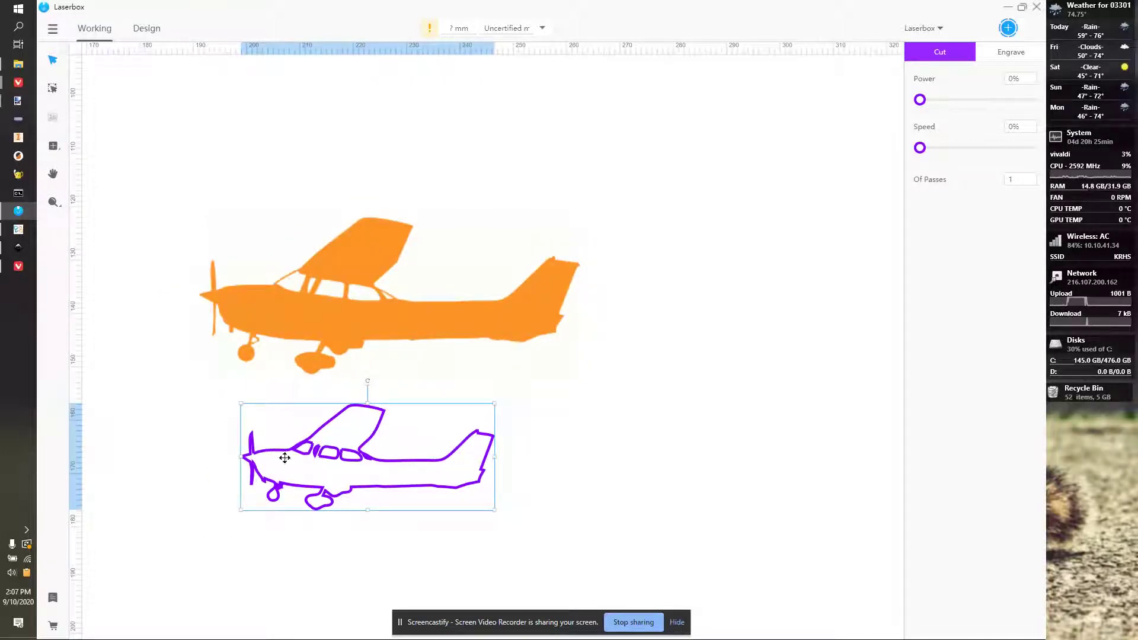
scroll(387, 479, up, 1)
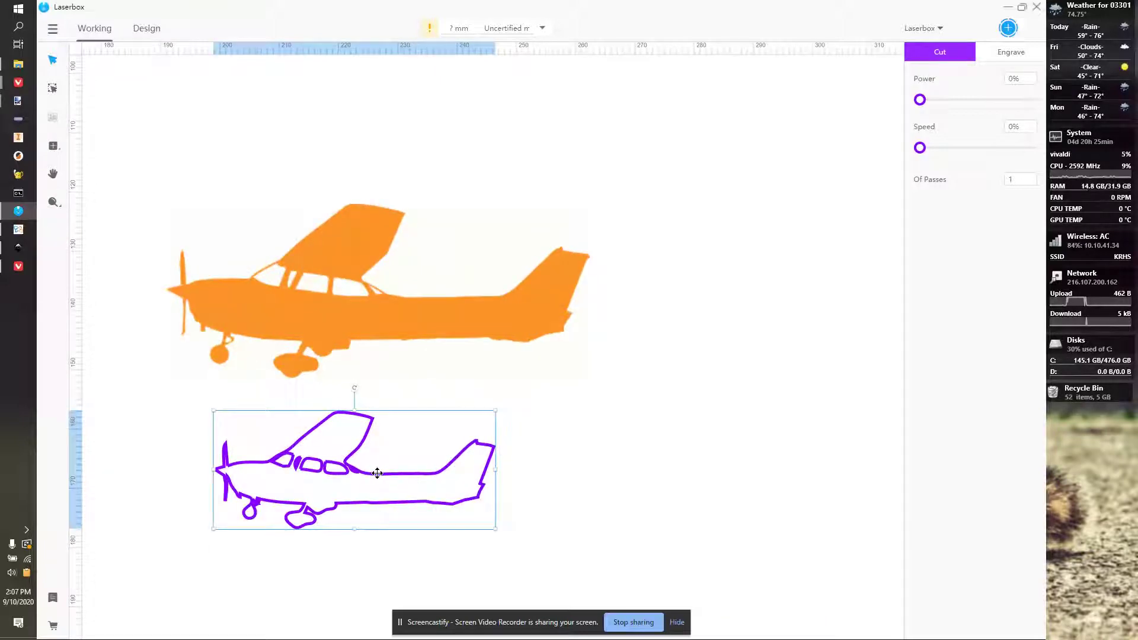
drag(496, 528, 556, 559)
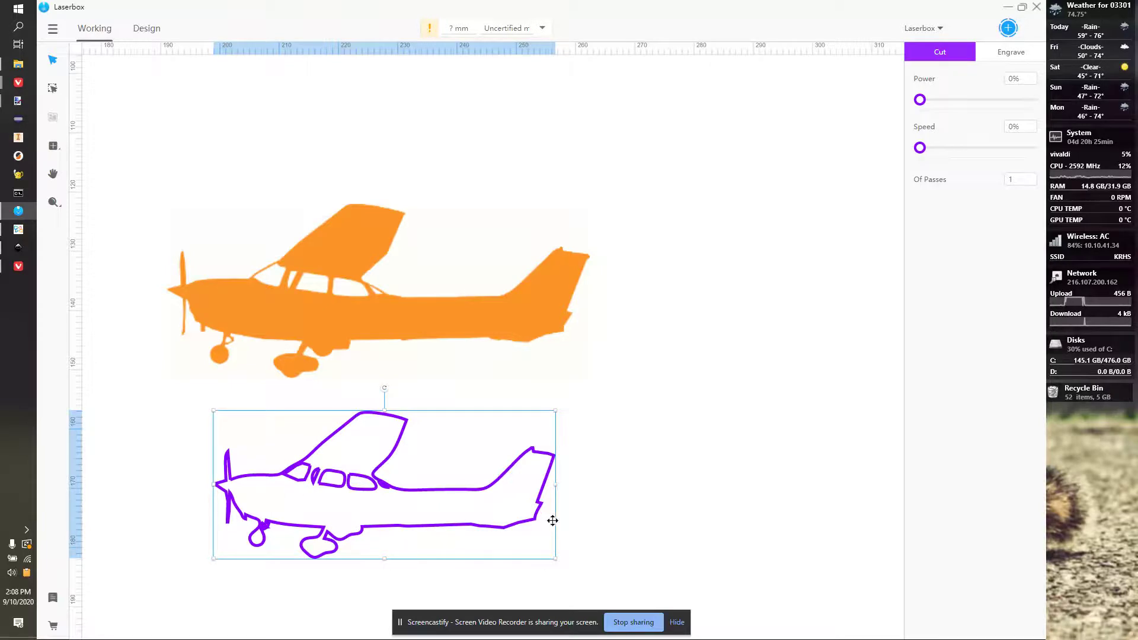
click(602, 400)
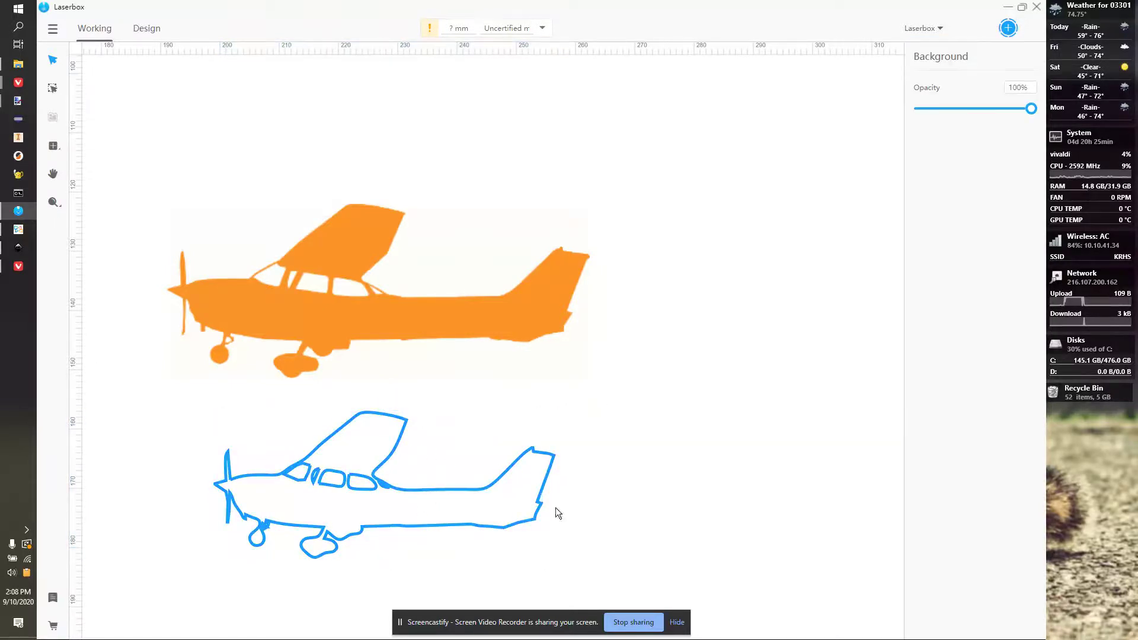